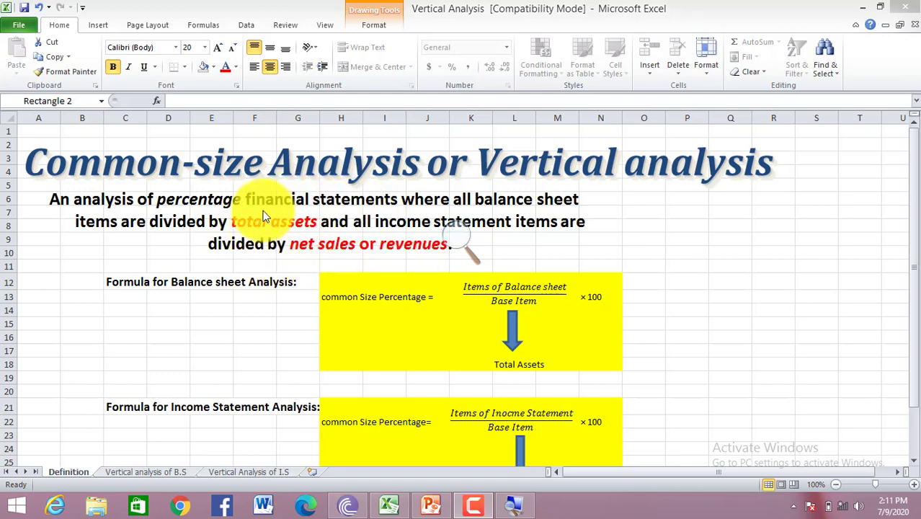
Examine the common-size analysis definition, highlighting "percentage", "total assets", the income statement clause, and "net sales or revenues"
click(159, 196)
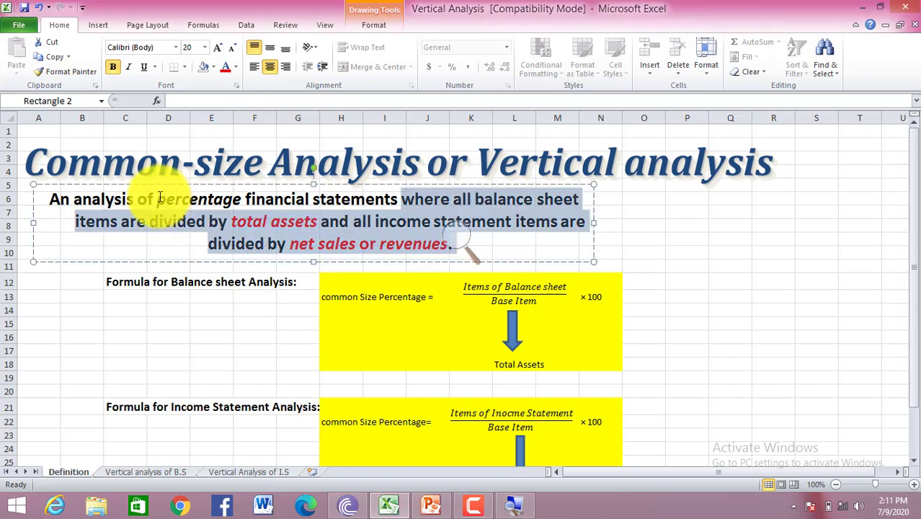
double_click(277, 197)
triple_click(217, 201)
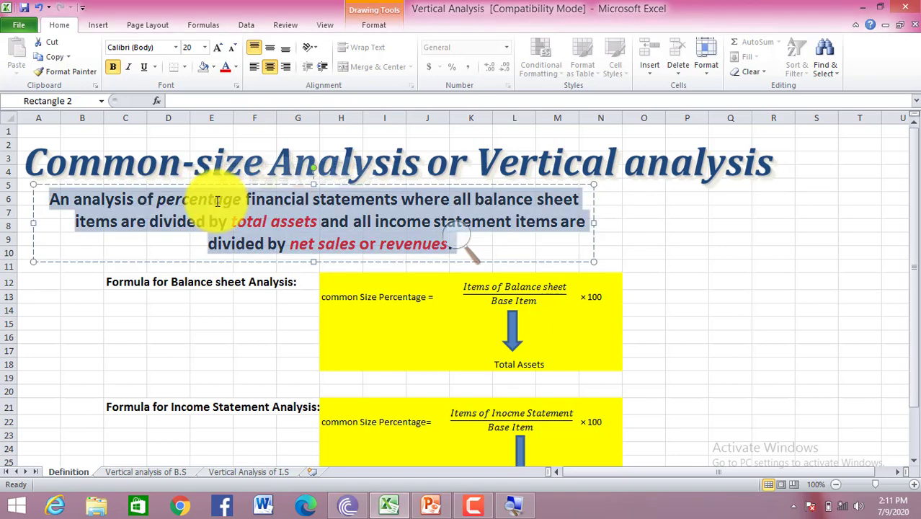
click(217, 201)
double_click(217, 201)
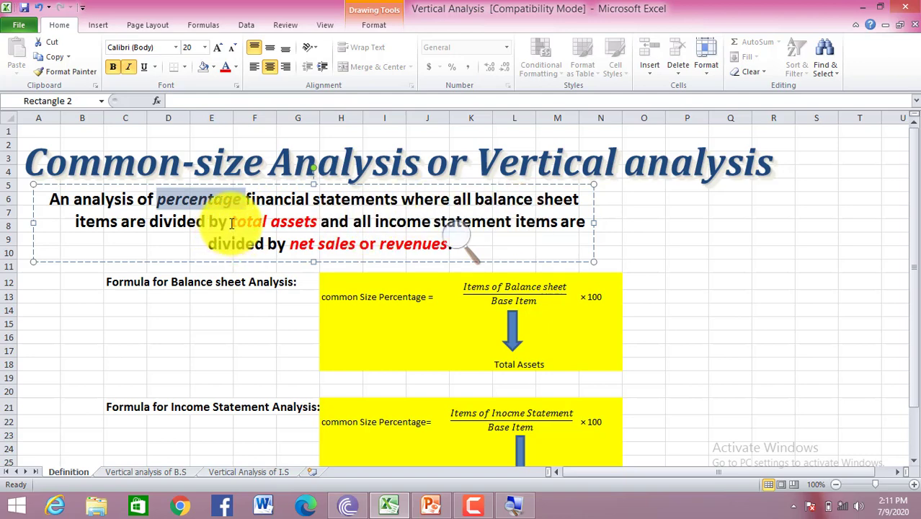
drag(231, 223, 323, 223)
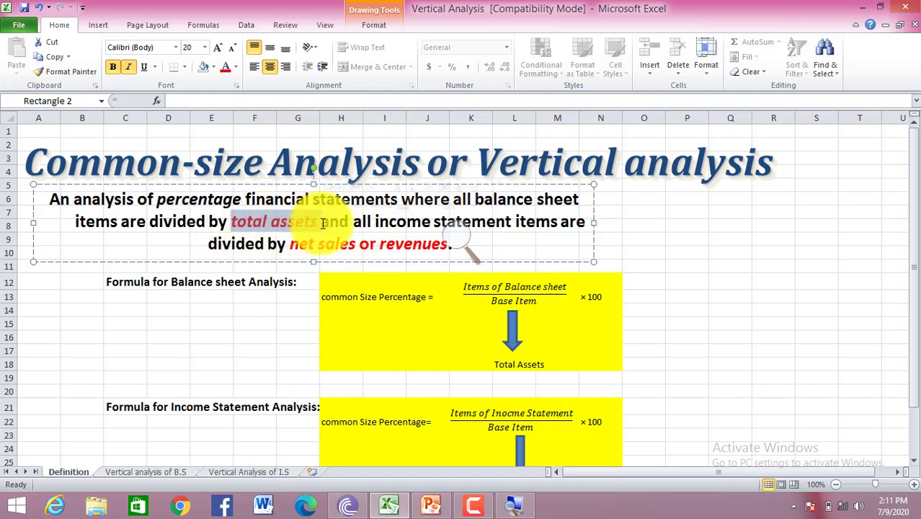
click(278, 225)
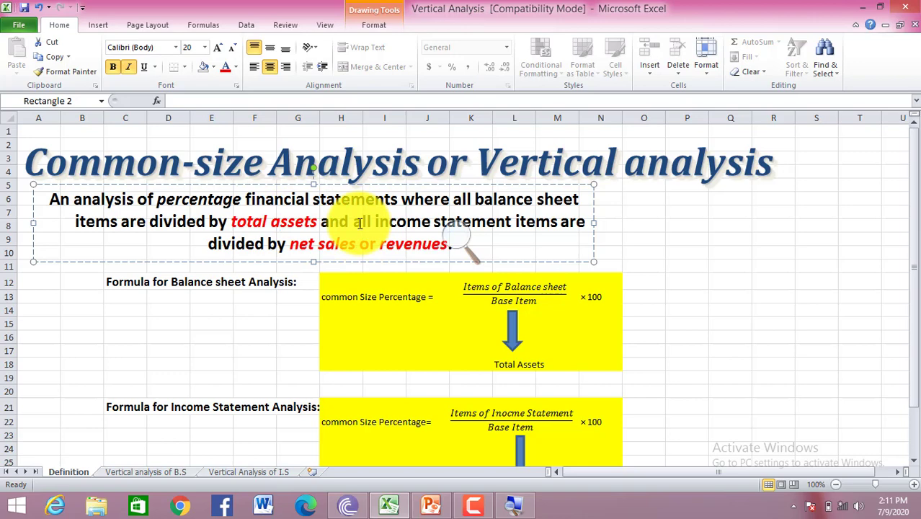
drag(359, 225, 557, 246)
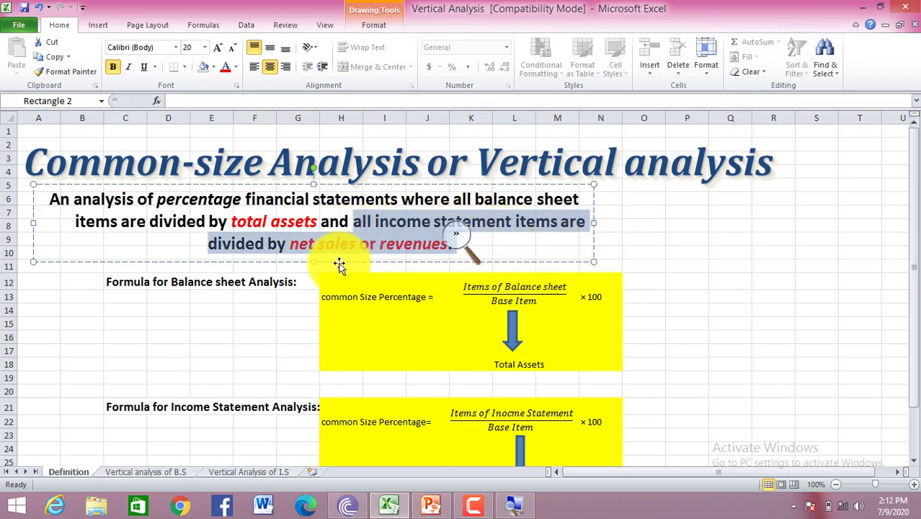
click(432, 255)
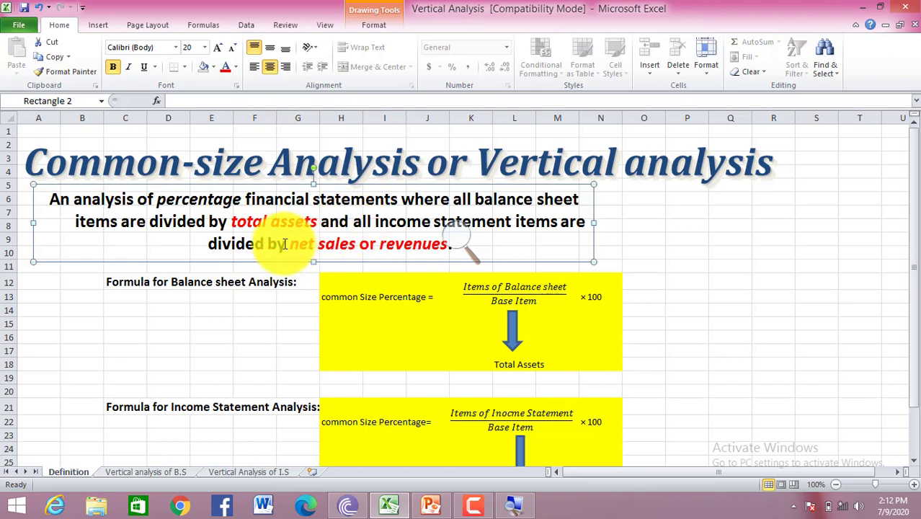
drag(289, 245, 340, 245)
click(340, 245)
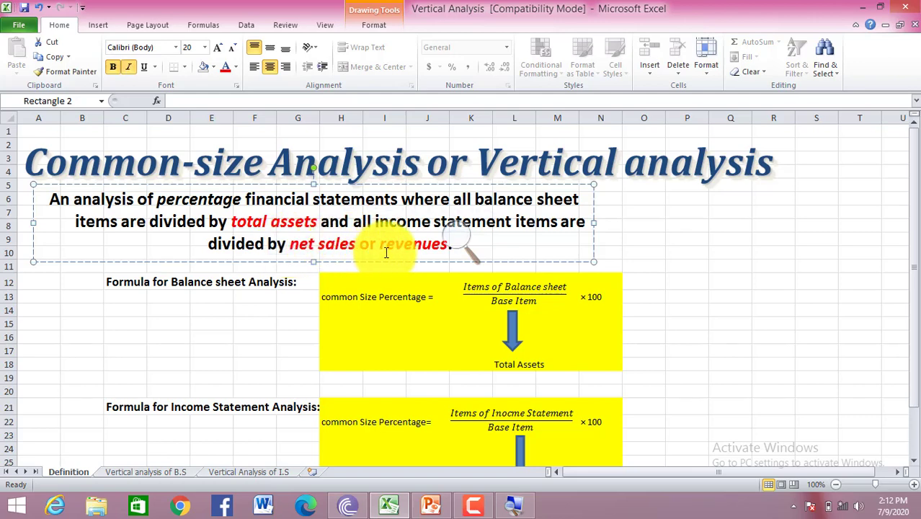
drag(383, 246, 452, 249)
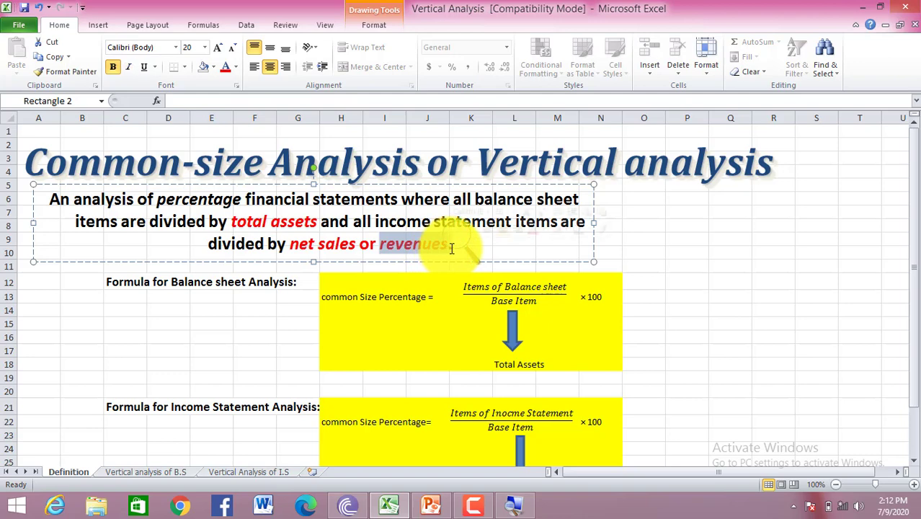
click(365, 246)
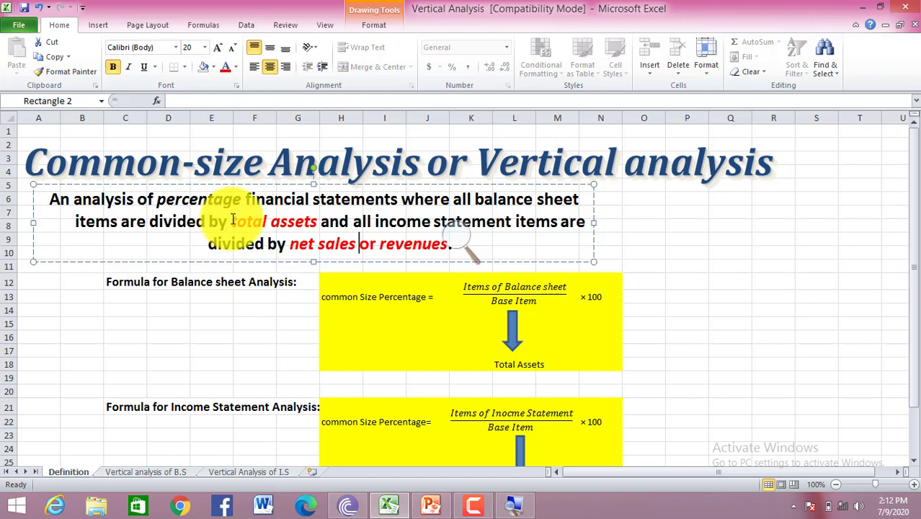
drag(233, 221, 317, 224)
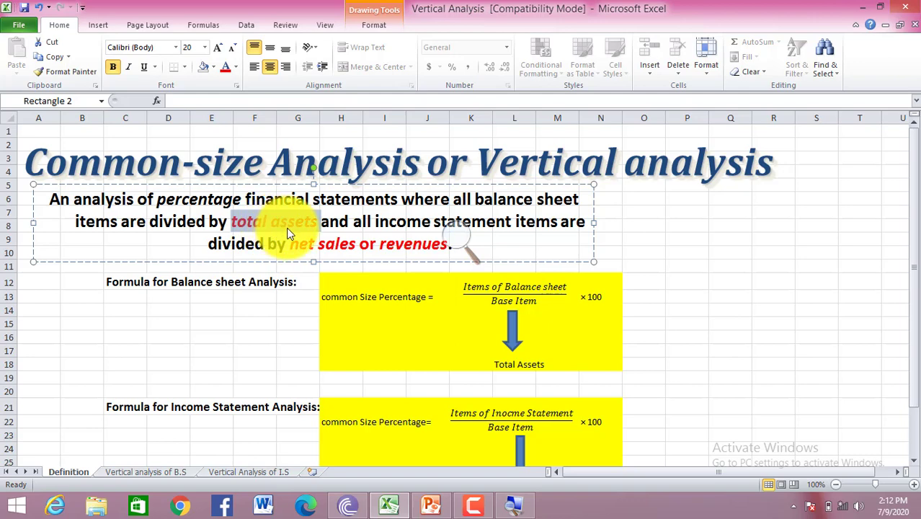
click(292, 245)
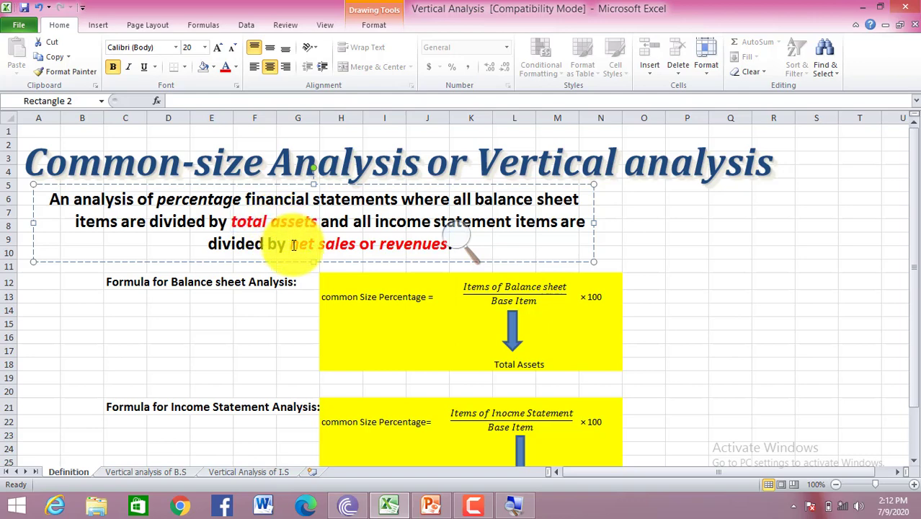
drag(292, 245, 462, 248)
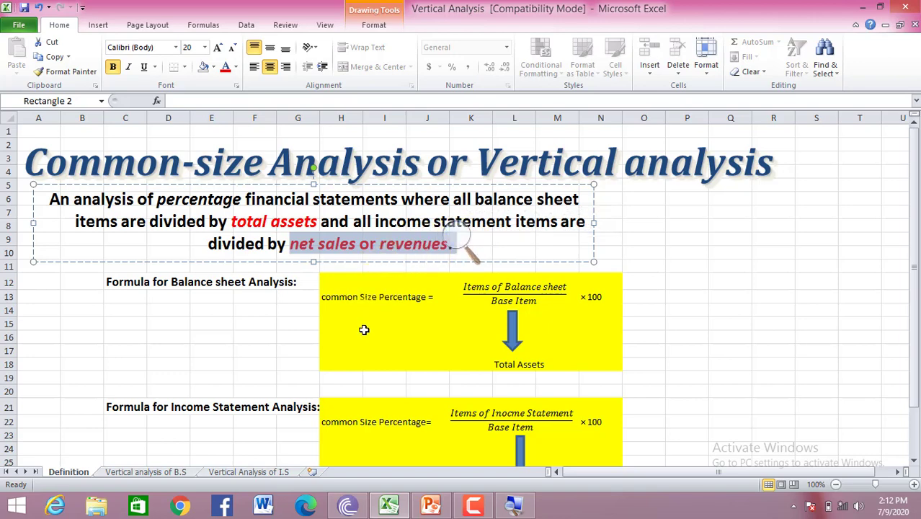
Examine the common-size percentage formulas for balance sheet and income statement analysis, including the base item of each
click(178, 296)
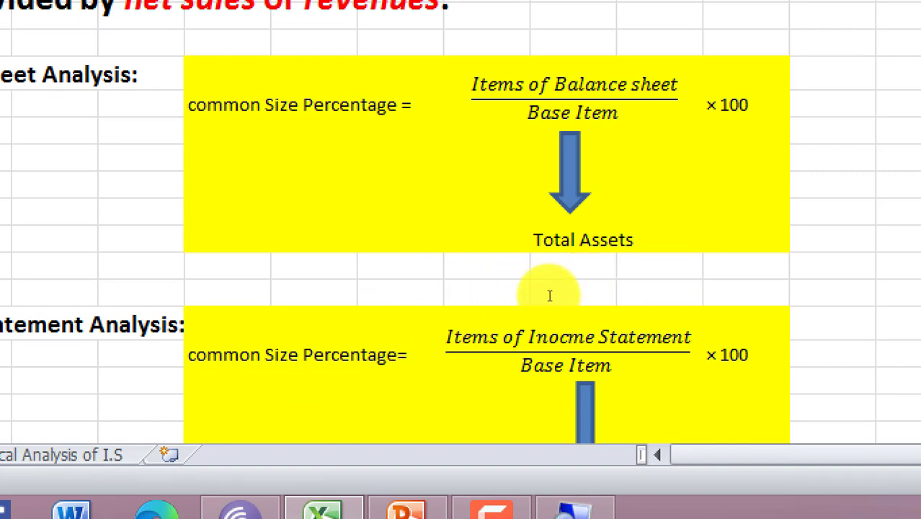
drag(462, 288, 564, 286)
key(Escape)
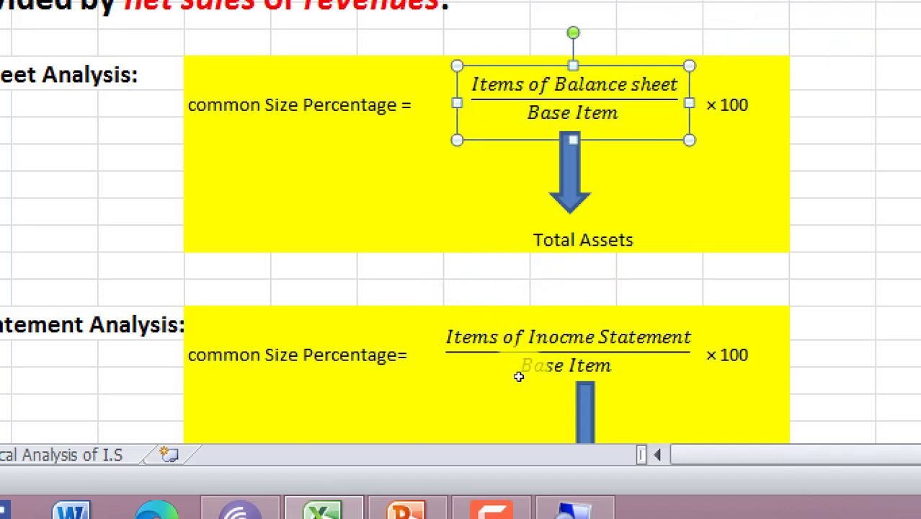
key(Escape)
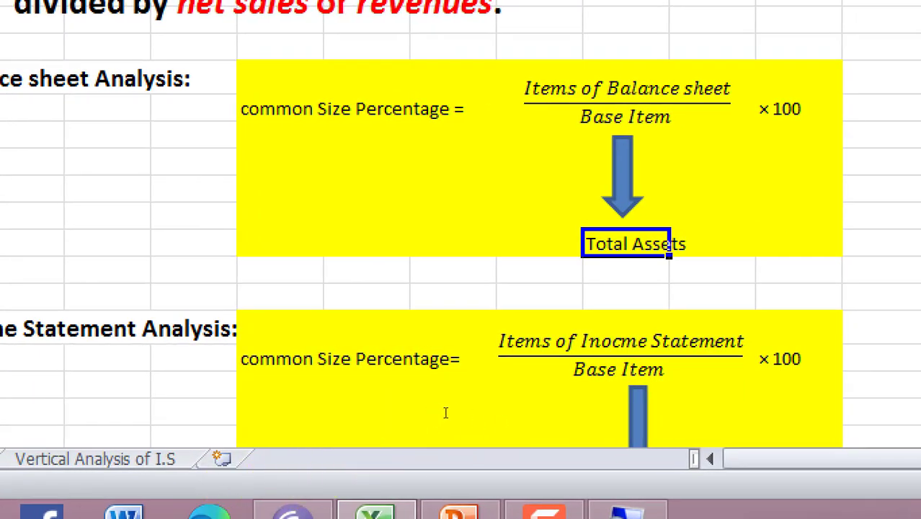
click(573, 416)
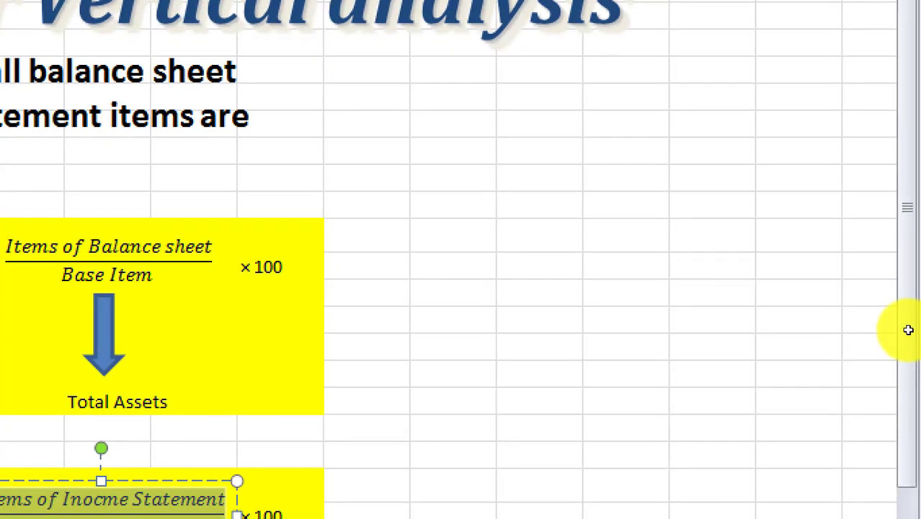
drag(914, 342, 914, 417)
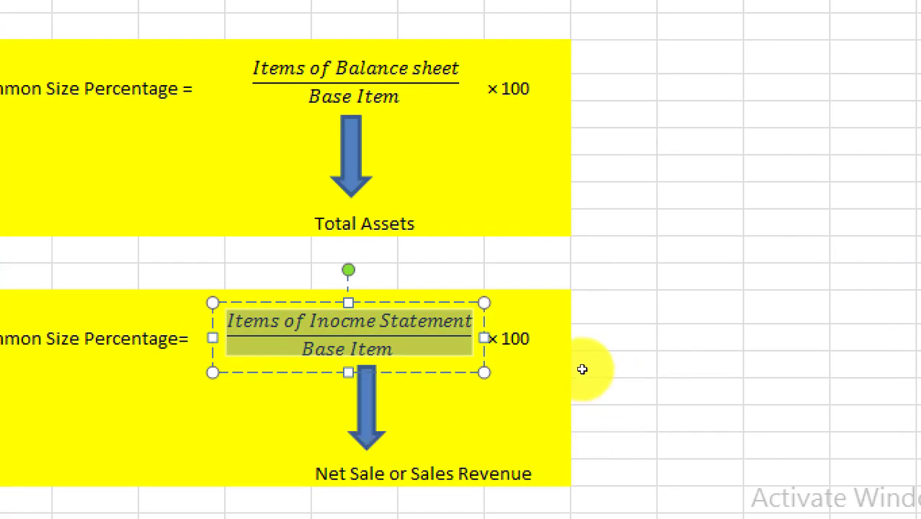
key(Escape)
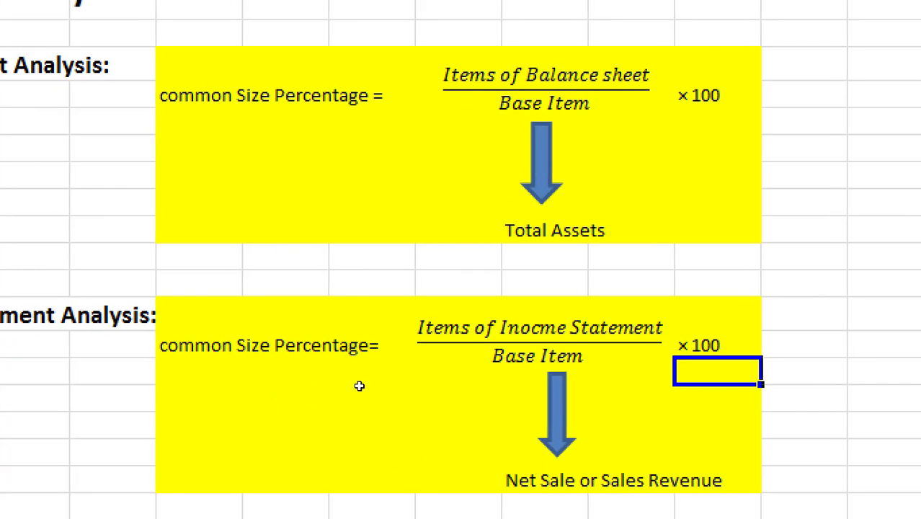
key(Left)
key(Left)
key(Left)
key(Left)
key(Left)
key(Left)
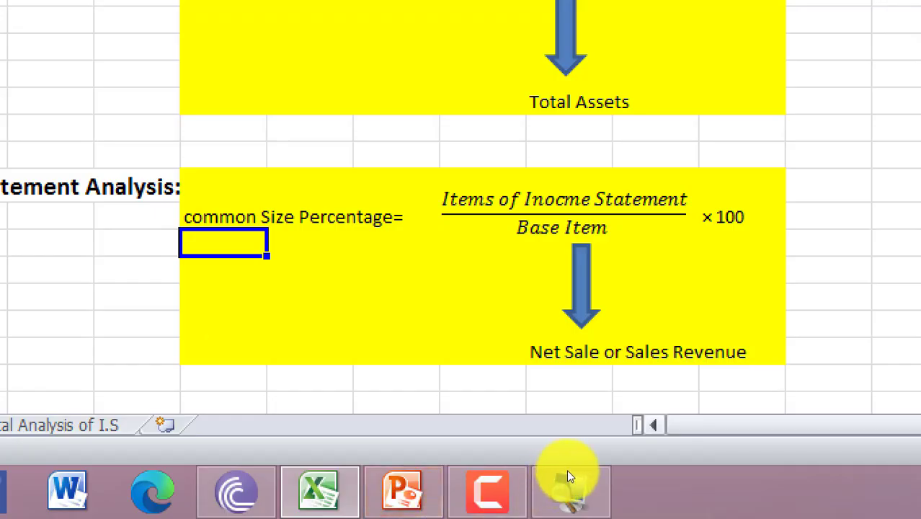
Switch to Magnifier and reduce the screen magnification to 100%, returning to the Definition sheet
click(566, 472)
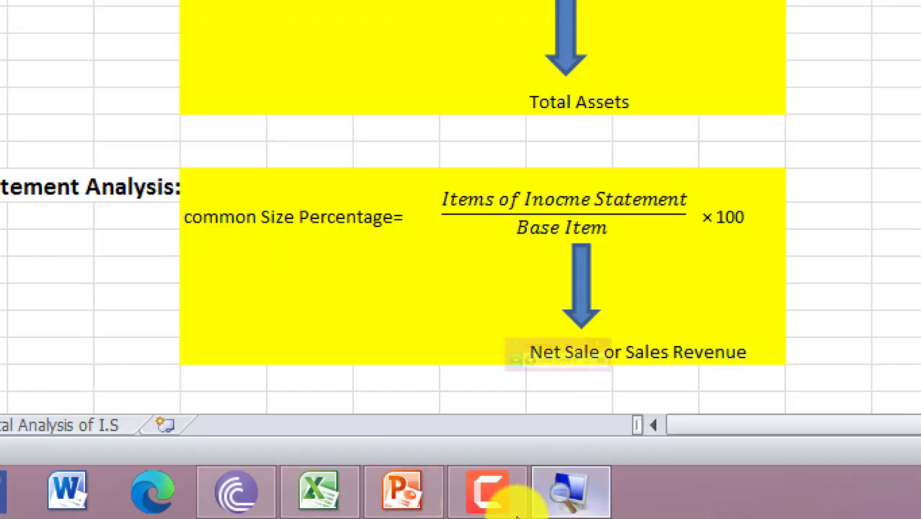
click(403, 200)
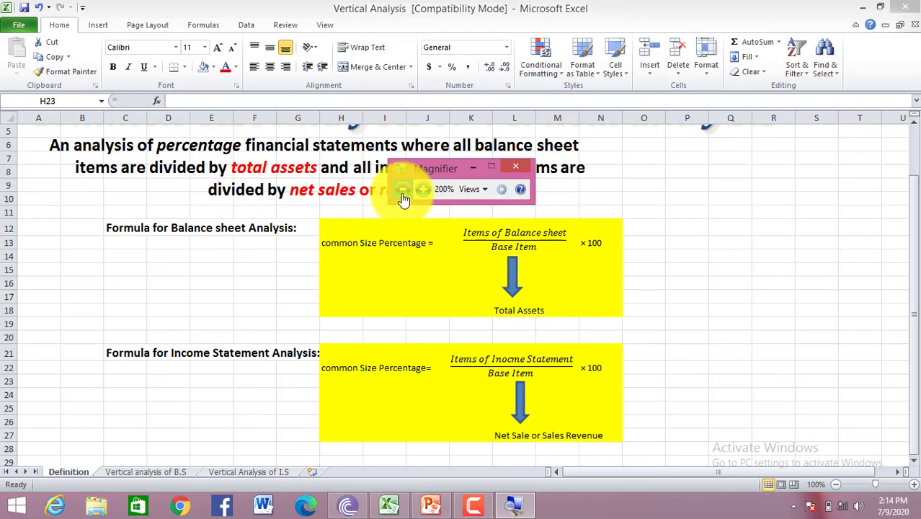
click(281, 274)
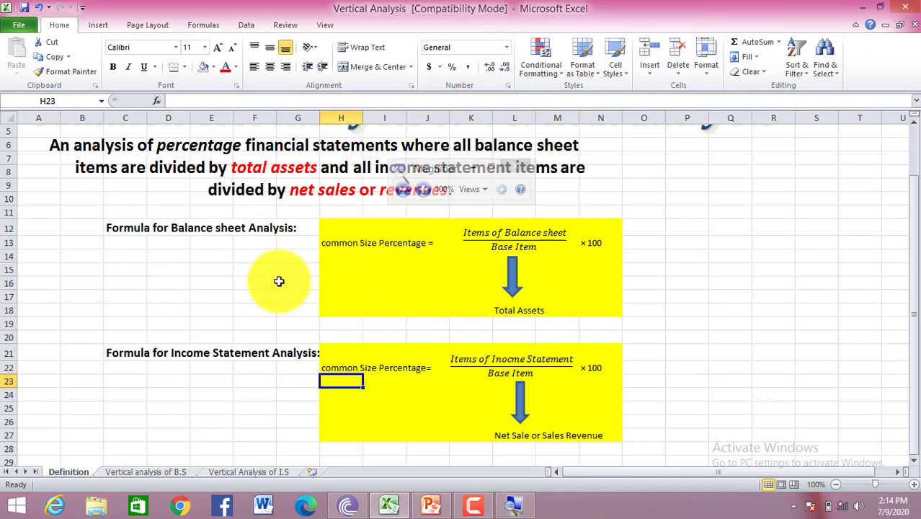
Open the "Vertical analysis of B.S" sheet and examine the XYZ Company balance sheet for 2017, 2018 and 2019
click(169, 475)
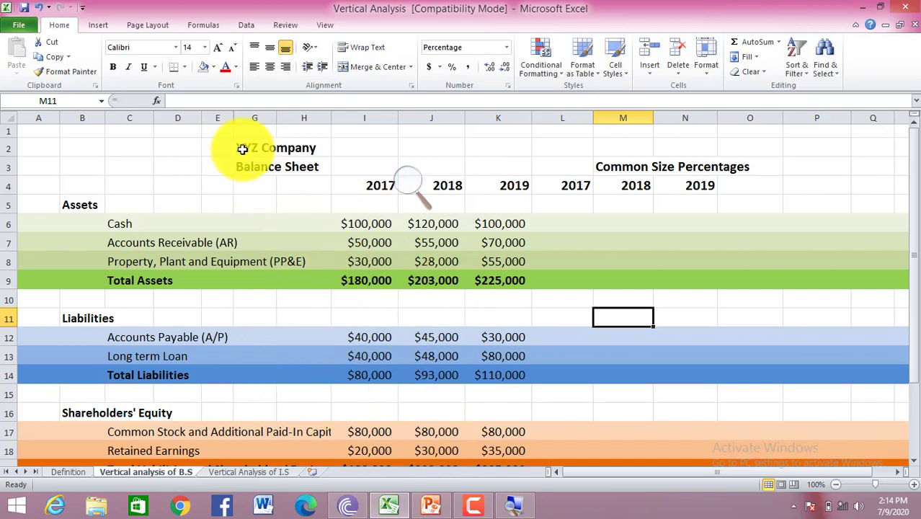
click(371, 186)
click(444, 188)
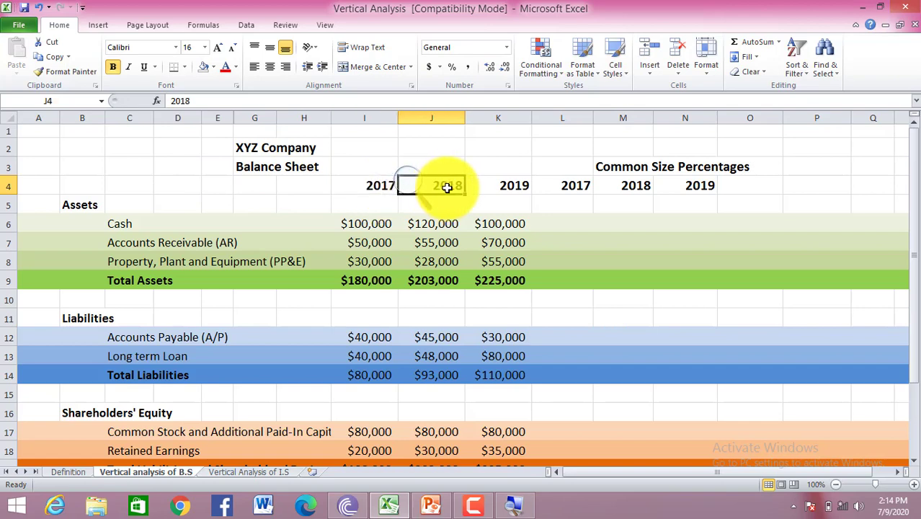
click(391, 187)
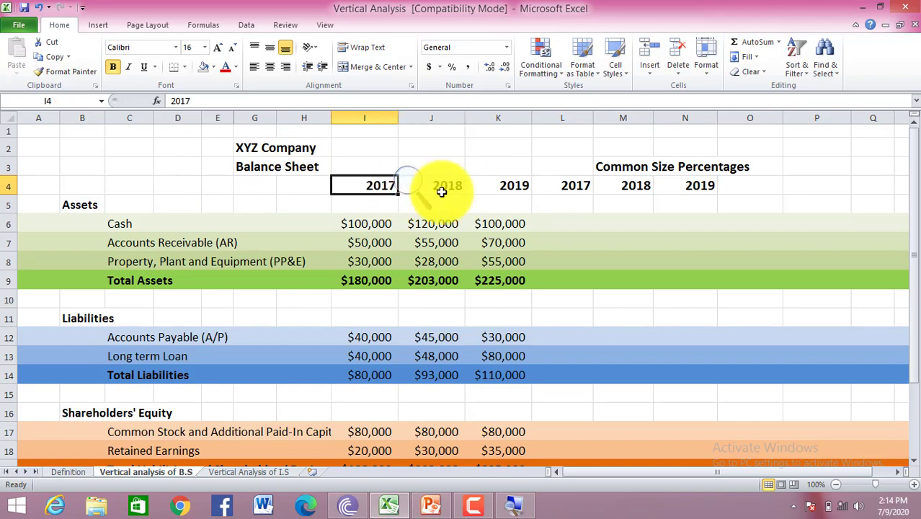
click(436, 186)
click(510, 186)
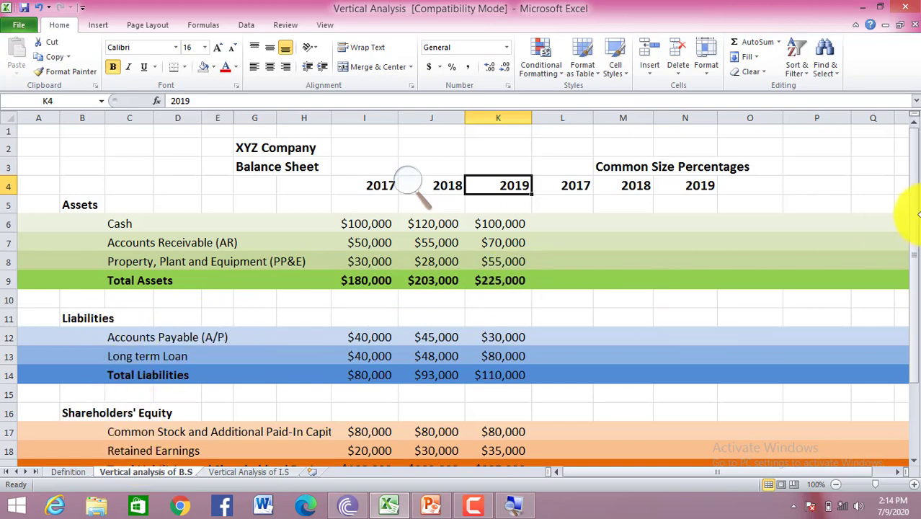
drag(917, 240, 917, 292)
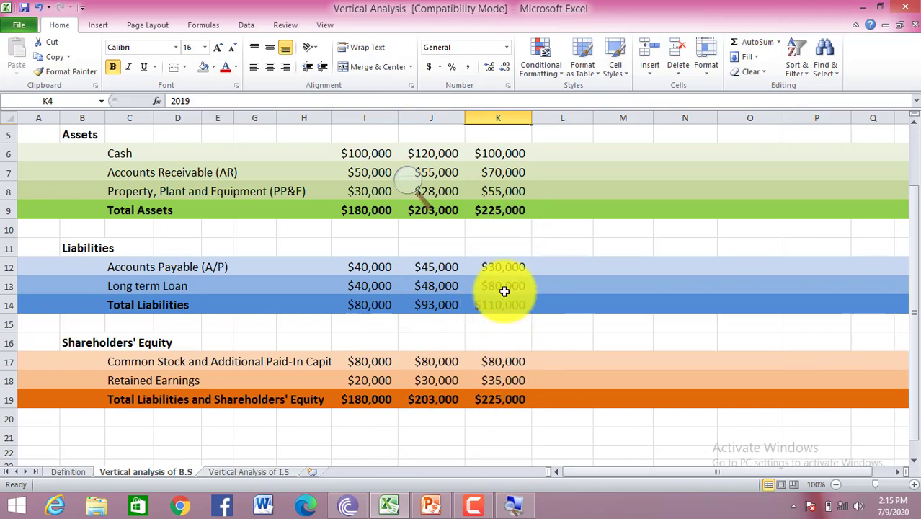
drag(914, 314, 917, 295)
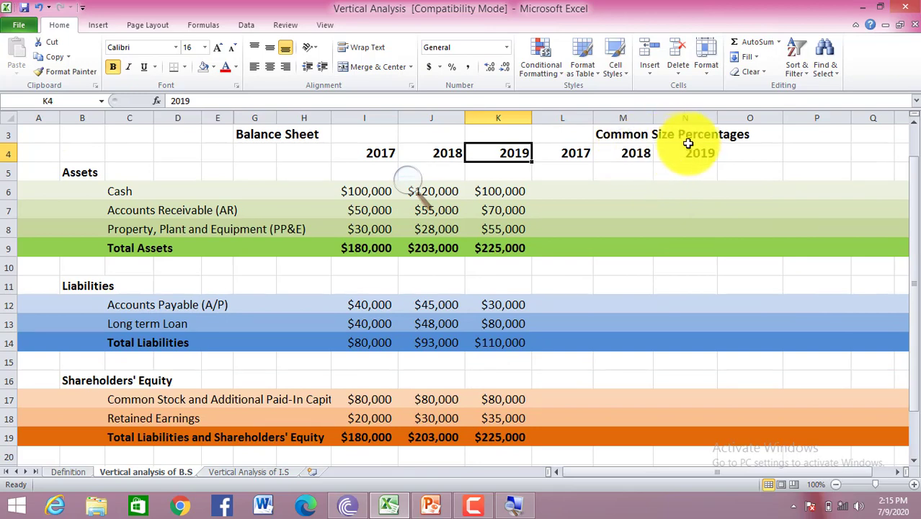
Try calculating the 2017 Cash percentage in L6 by dividing Cash by Total Assets with the formula =I6/I9
click(572, 186)
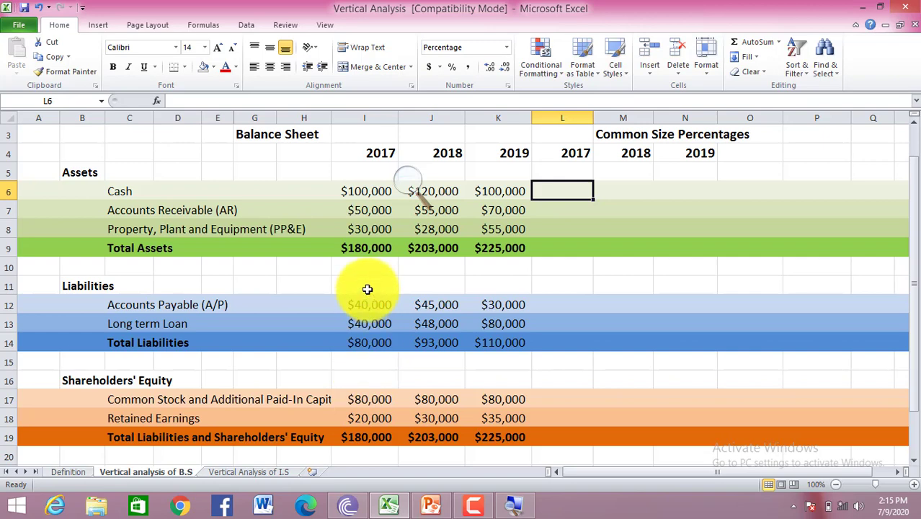
click(365, 250)
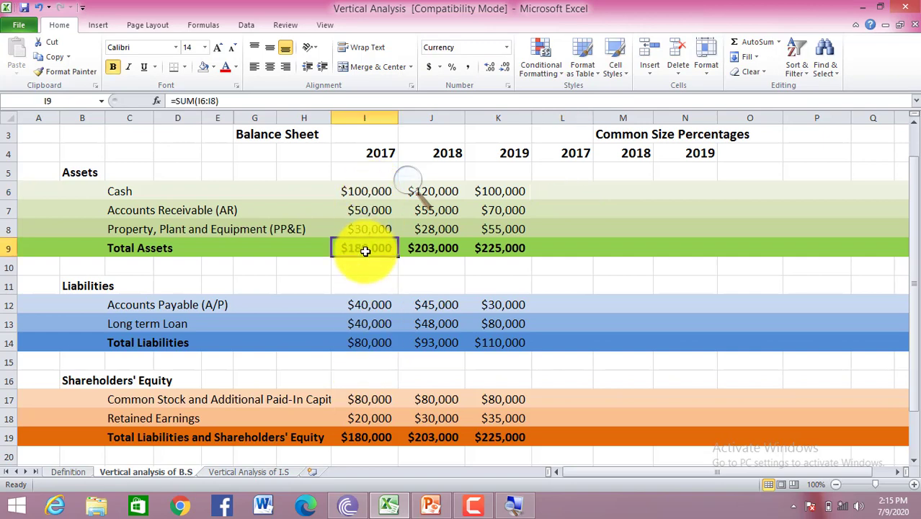
click(560, 193)
text(=)
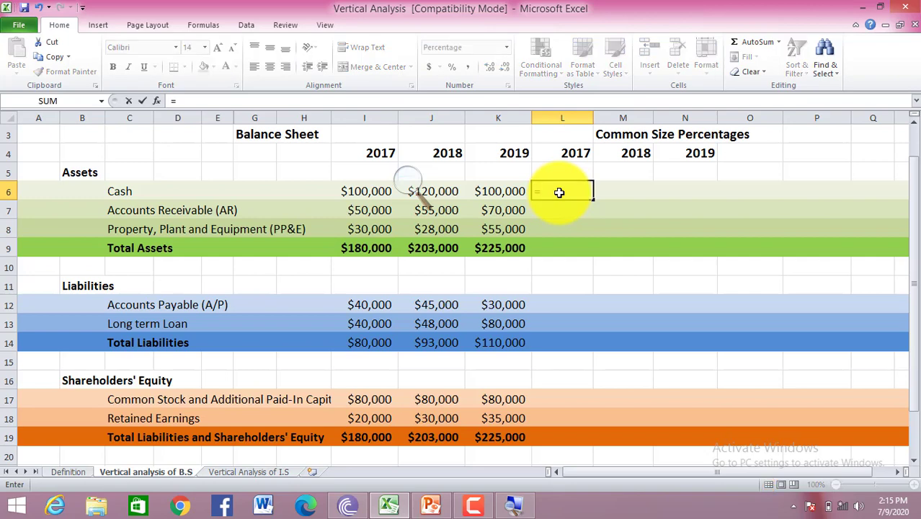
click(365, 190)
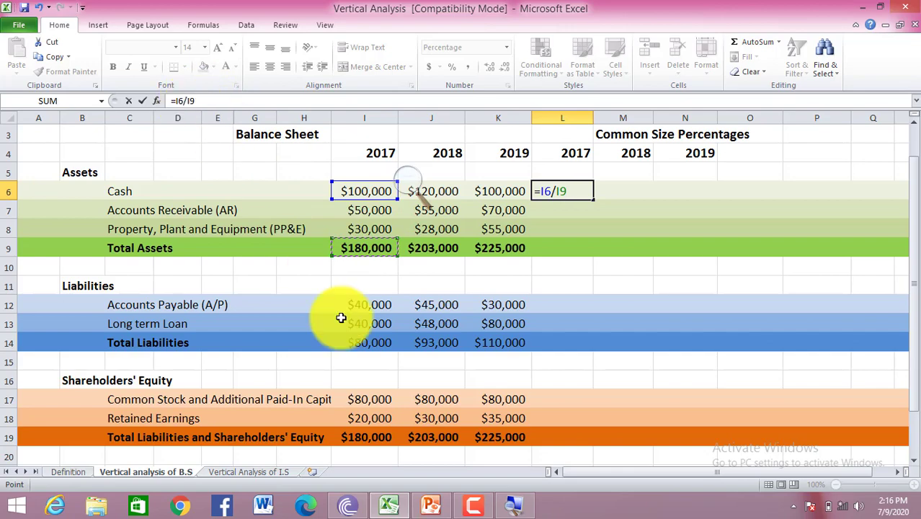
Increase the Magnifier's screen magnification to 200% and clear the unfinished formula from L6
click(526, 506)
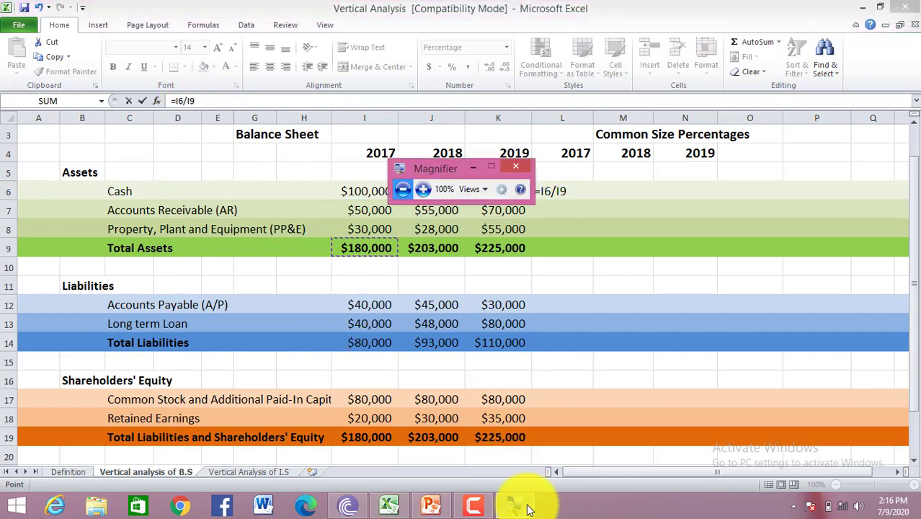
click(423, 189)
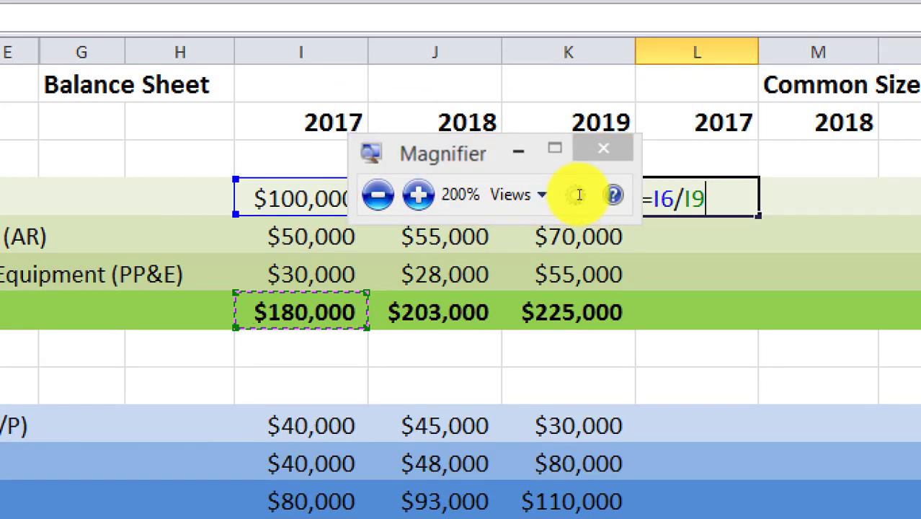
key(BackSpace)
key(BackSpace)
key(BackSpace)
key(BackSpace)
key(BackSpace)
key(BackSpace)
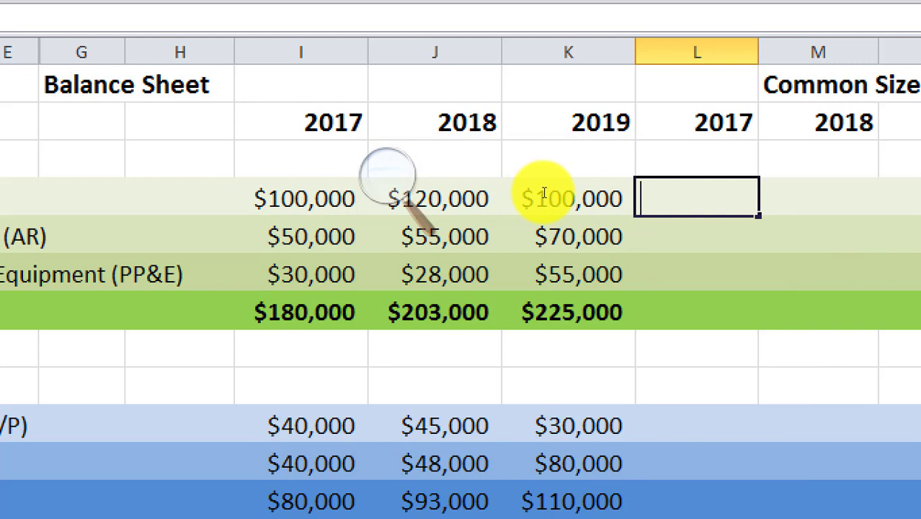
Enter the 2017 Cash percentage formula =I6/$I$9 in L6, with an absolute reference to Total Assets
text(=)
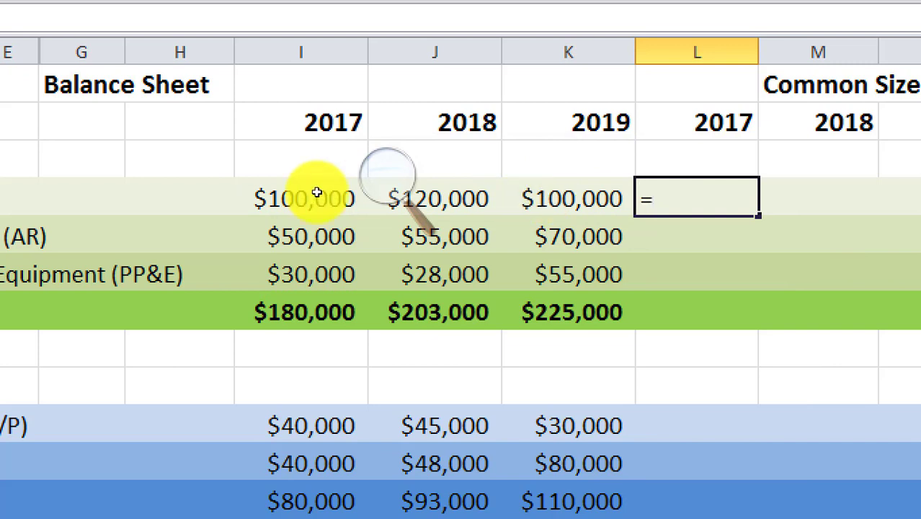
click(364, 199)
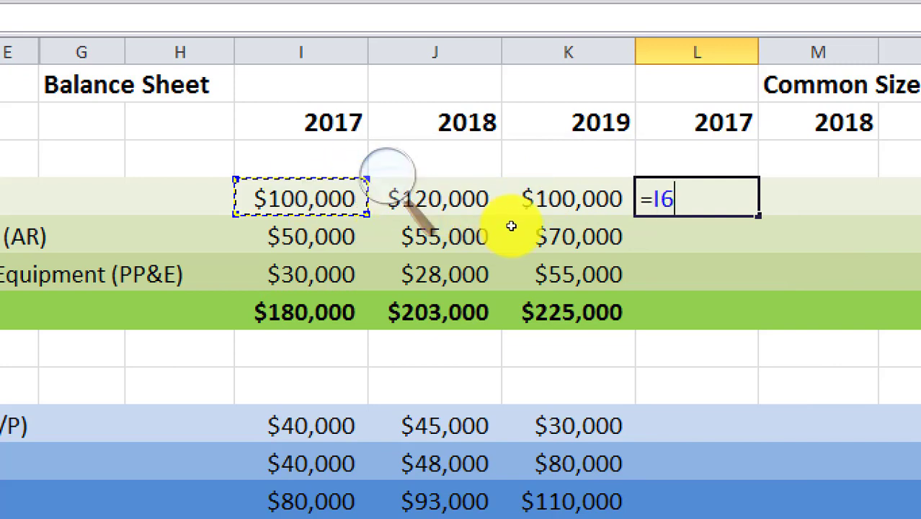
text(/)
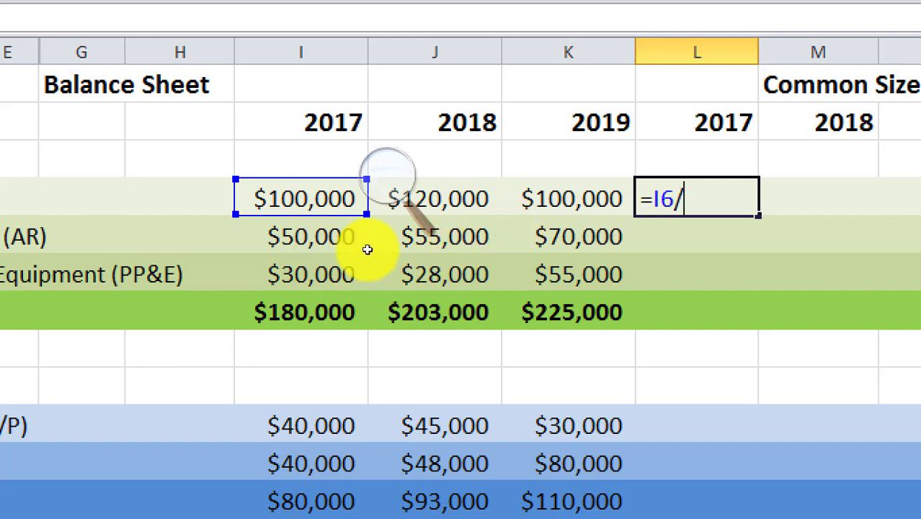
click(338, 312)
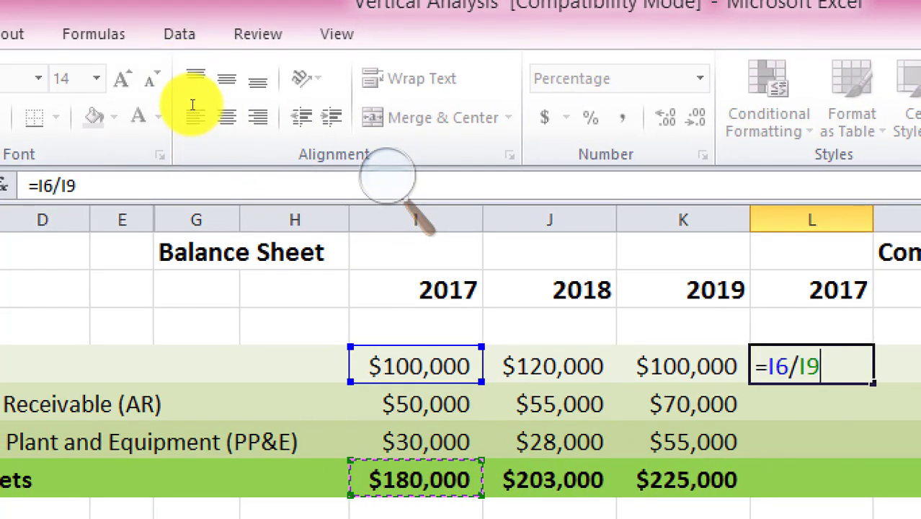
click(67, 186)
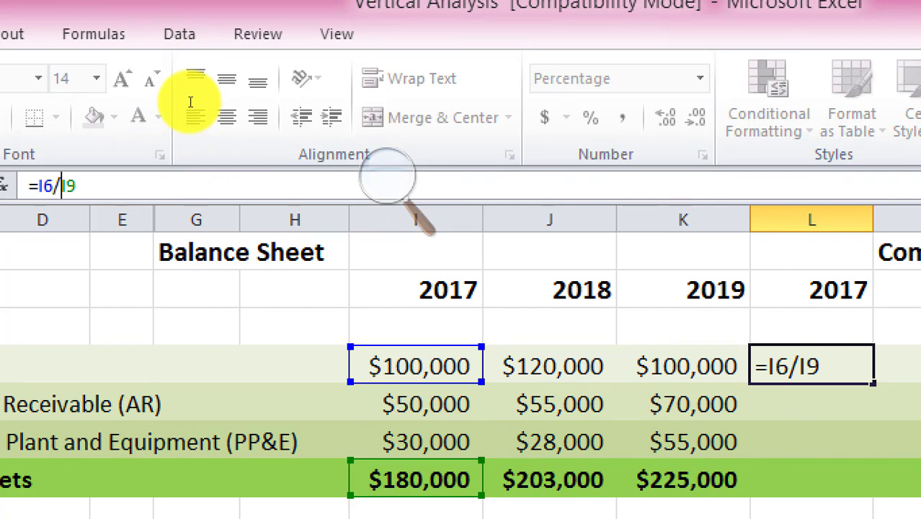
text($I)
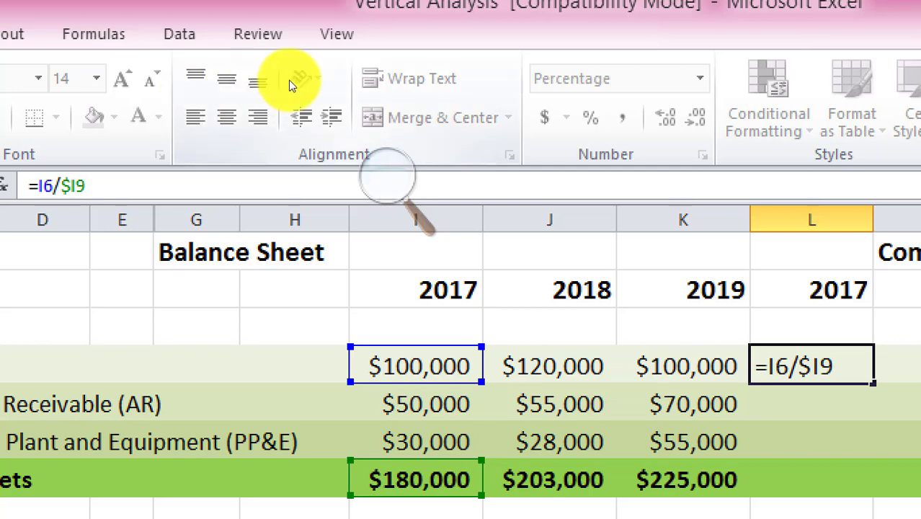
text($)
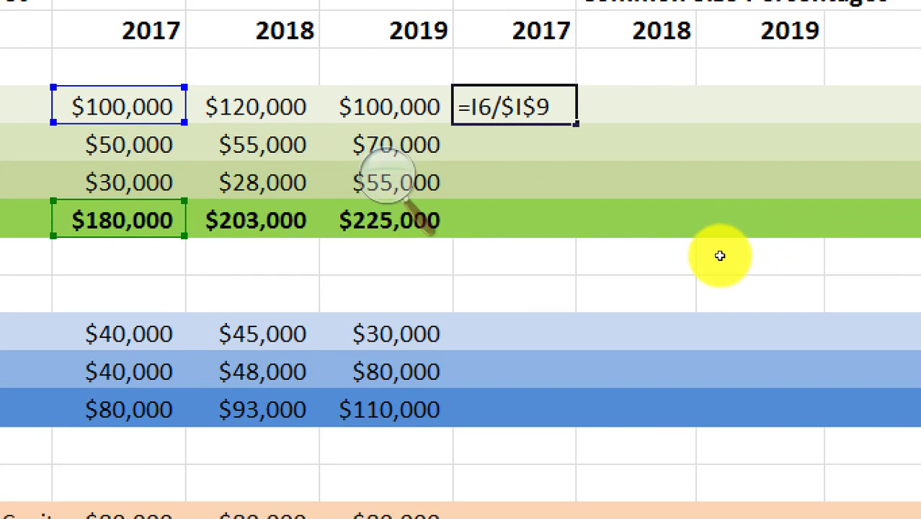
key(Return)
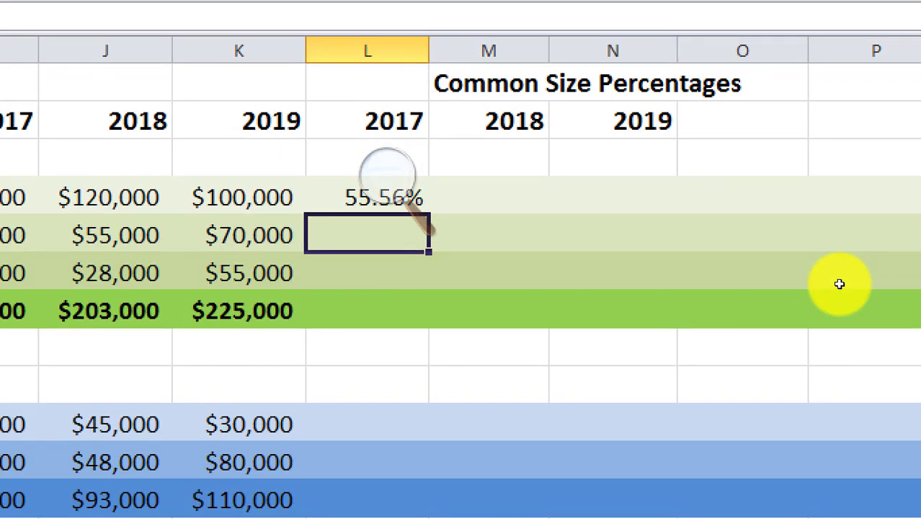
Return the screen magnification to 100% and fill the 2017 percentage formula from L6 down to L19
click(840, 284)
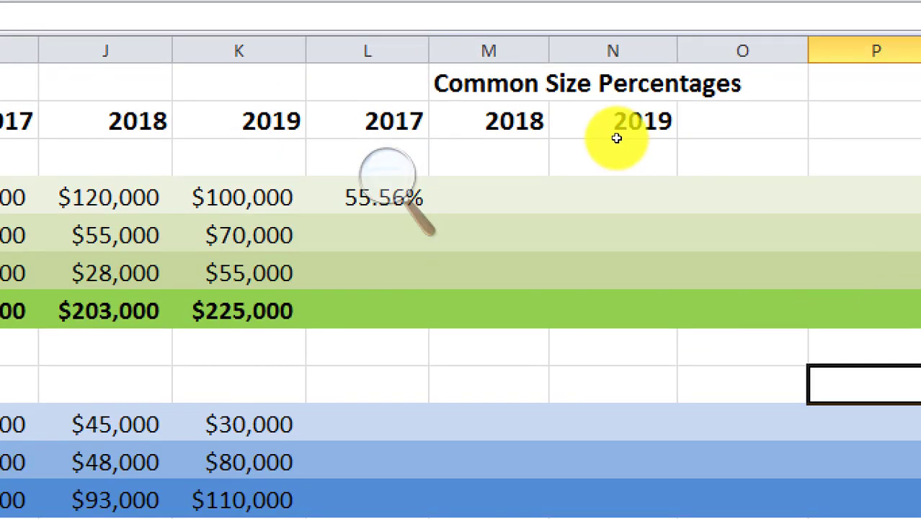
click(574, 185)
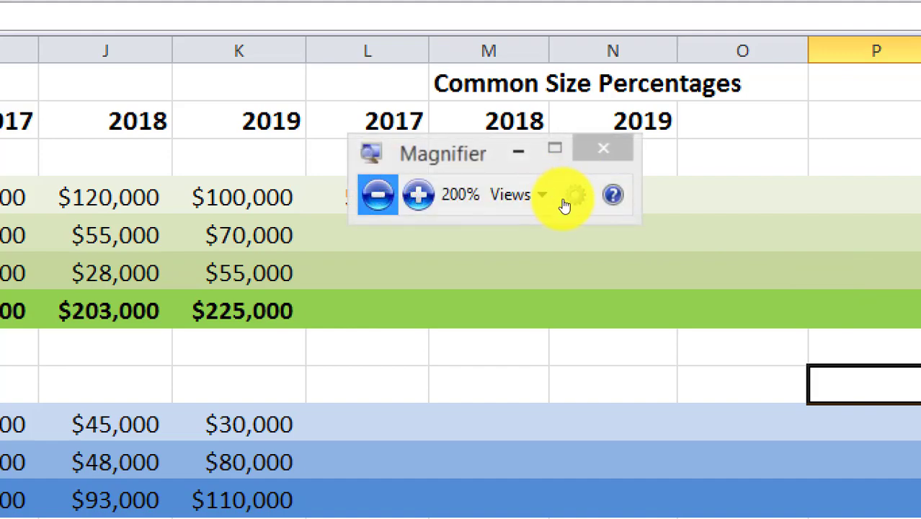
click(377, 195)
click(632, 277)
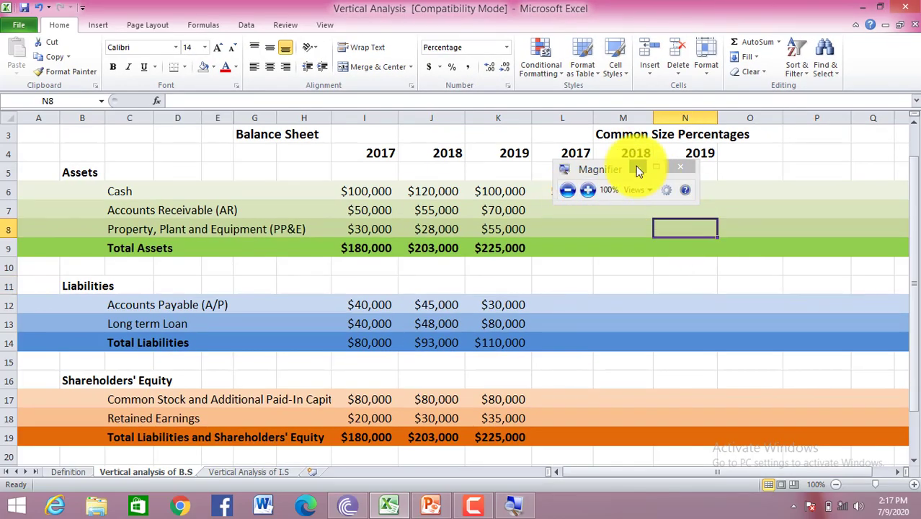
click(582, 189)
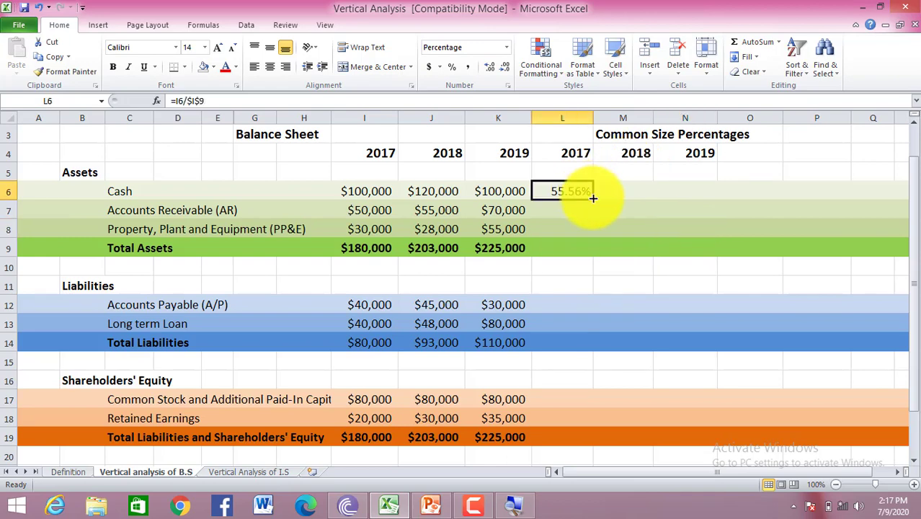
drag(592, 198, 594, 448)
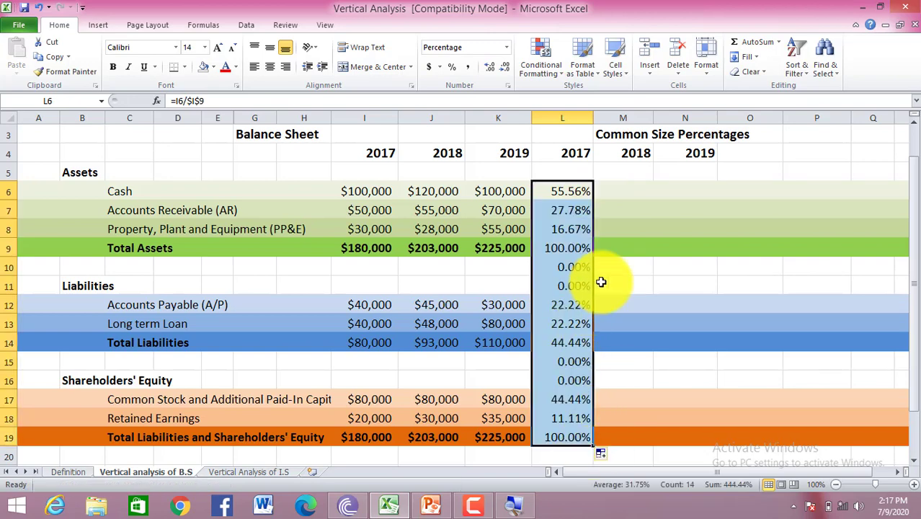
Delete the filled percentages that have no balance sheet amounts, in L10:L11 and L15:L16
click(576, 265)
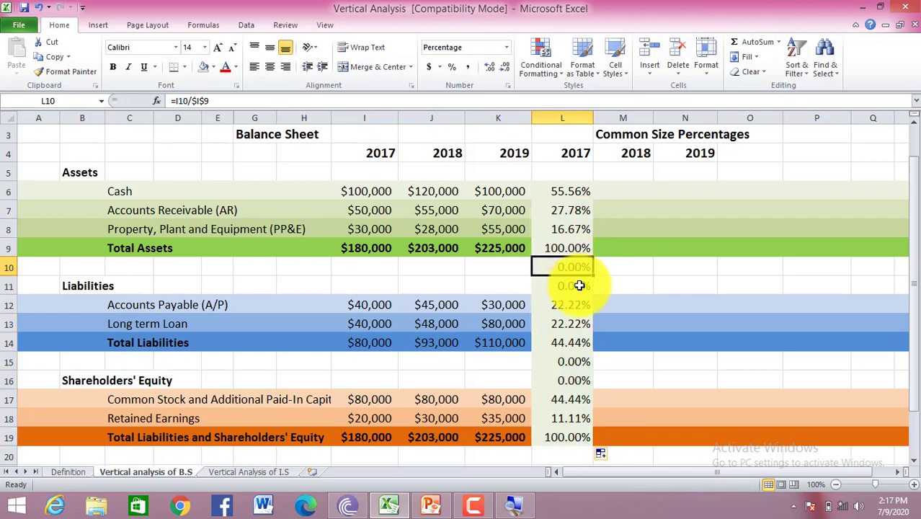
shift+click(580, 286)
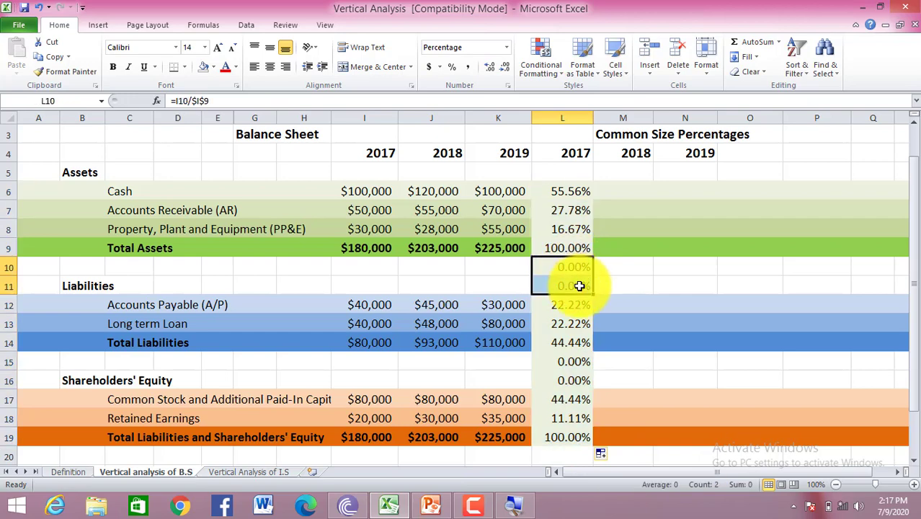
key(Delete)
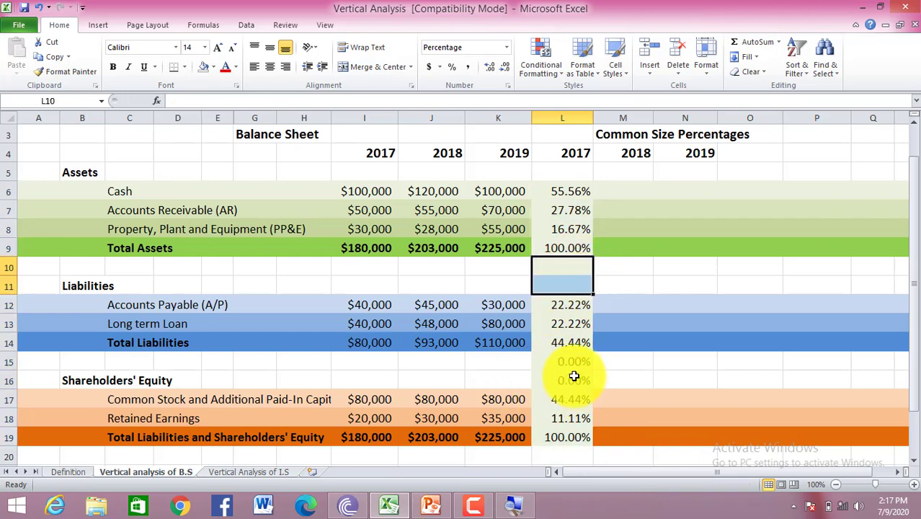
click(495, 366)
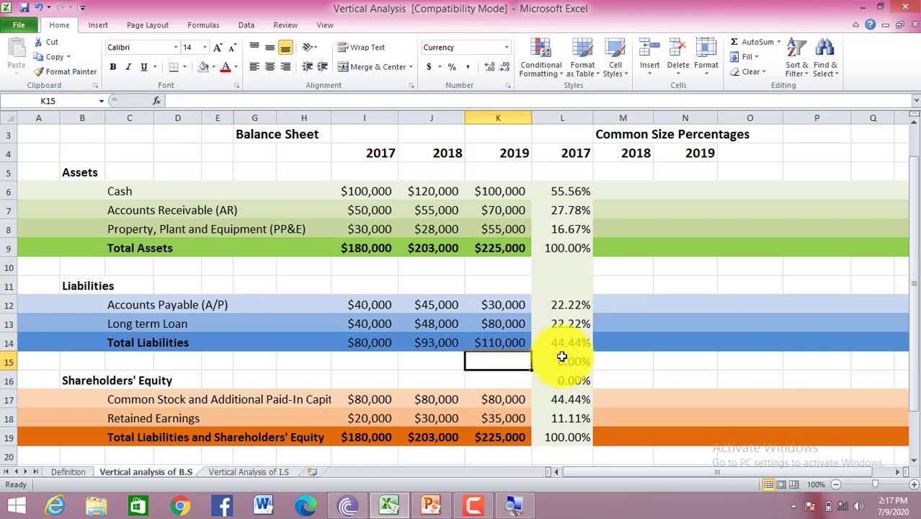
click(458, 363)
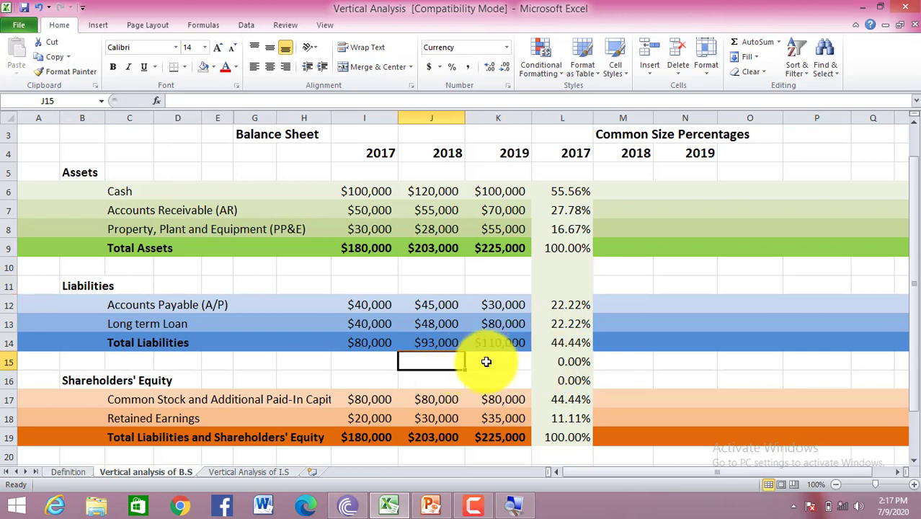
click(488, 362)
click(557, 361)
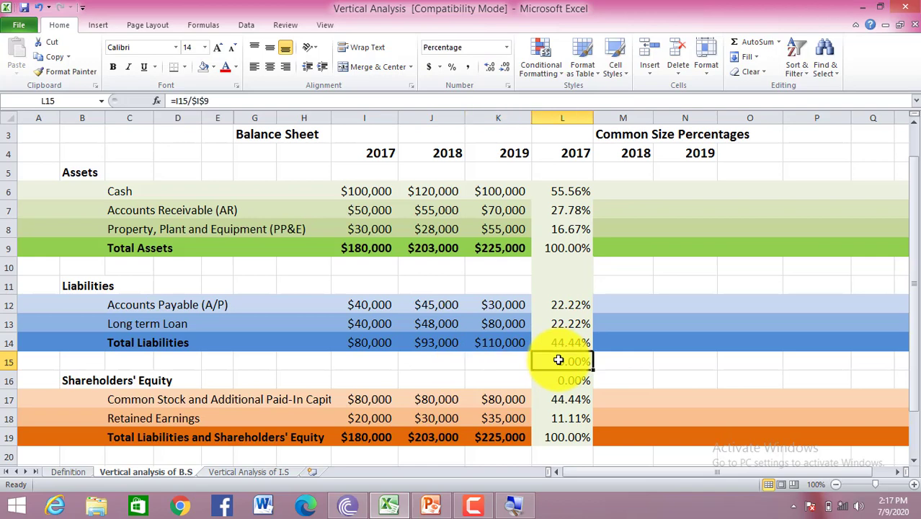
shift+click(581, 381)
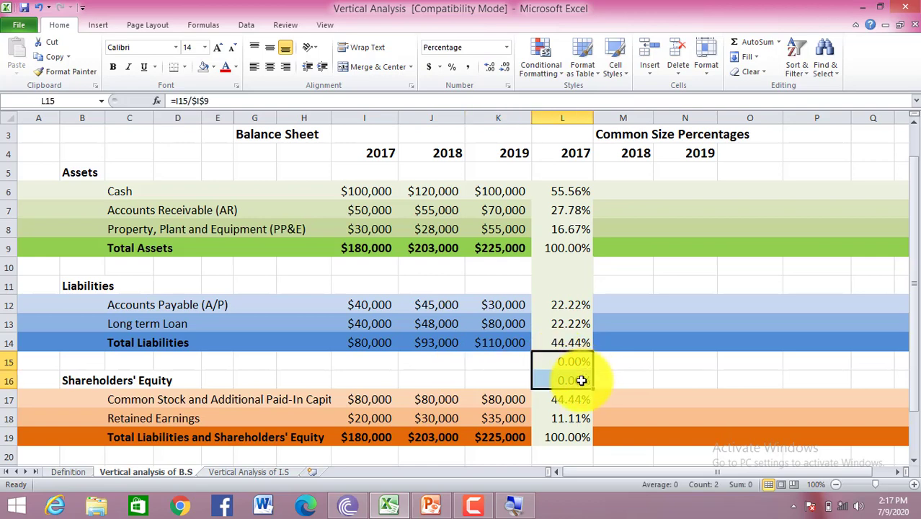
key(Delete)
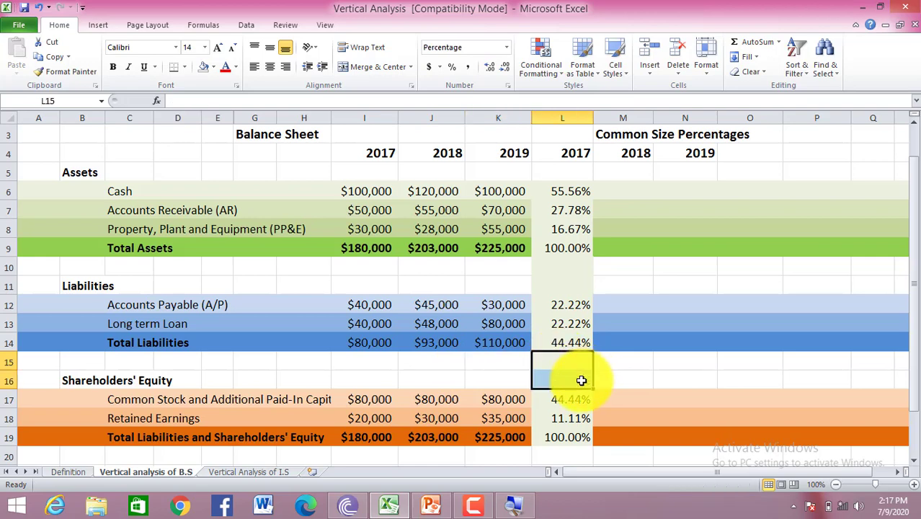
Examine the 2017 common-size percentages of Total Assets, Total Liabilities and Shareholders' Equity, Cash, and Accounts Receivable
click(623, 267)
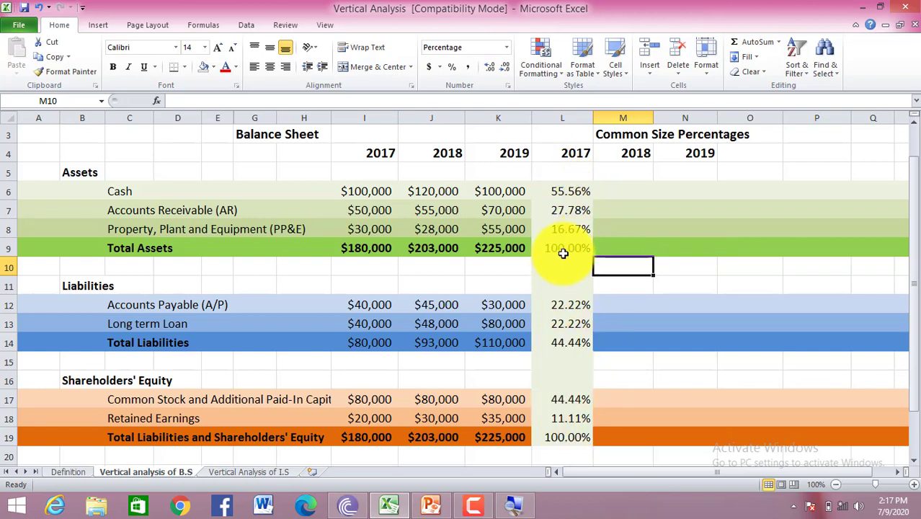
click(563, 250)
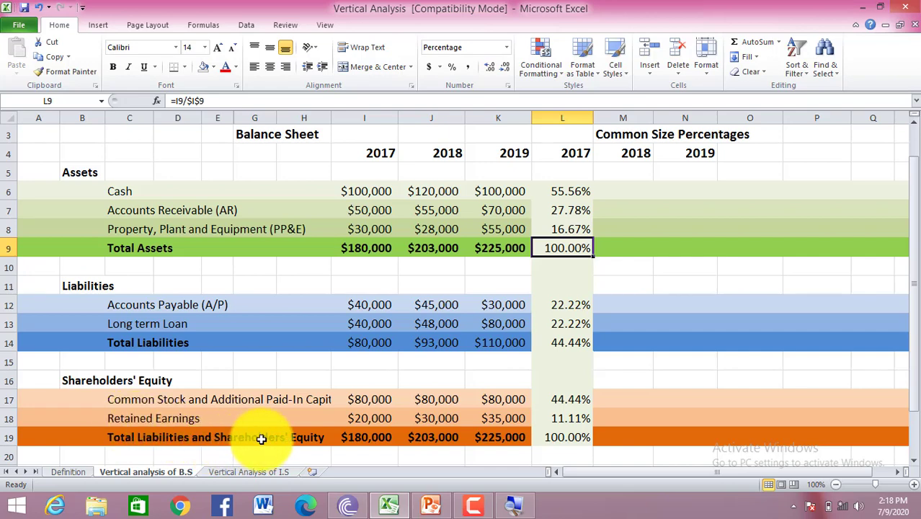
click(552, 437)
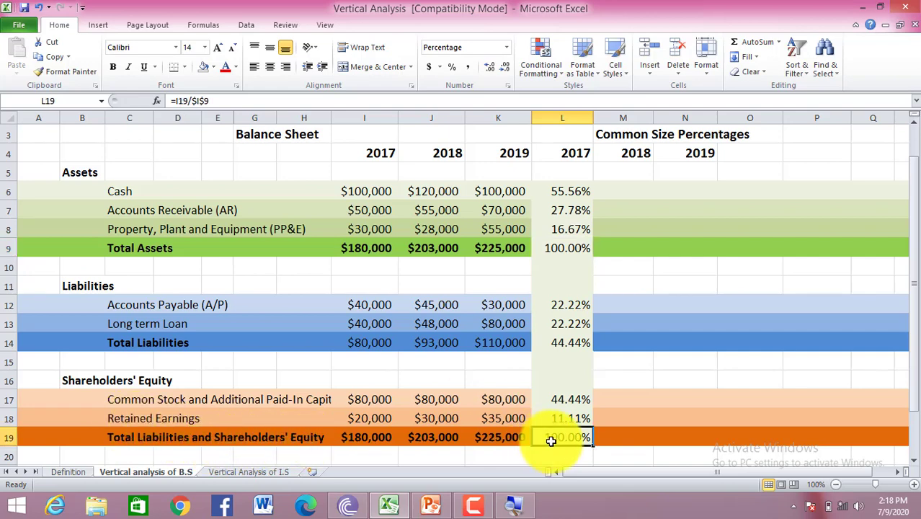
click(564, 245)
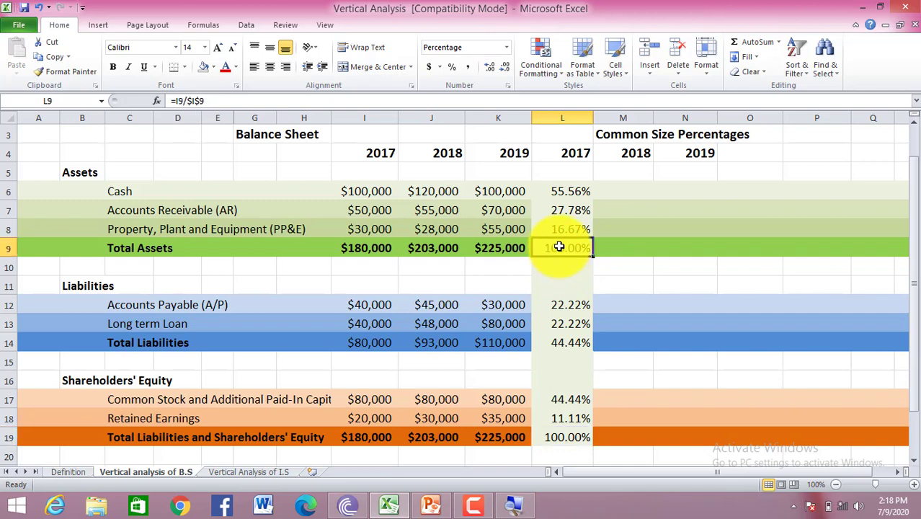
click(562, 438)
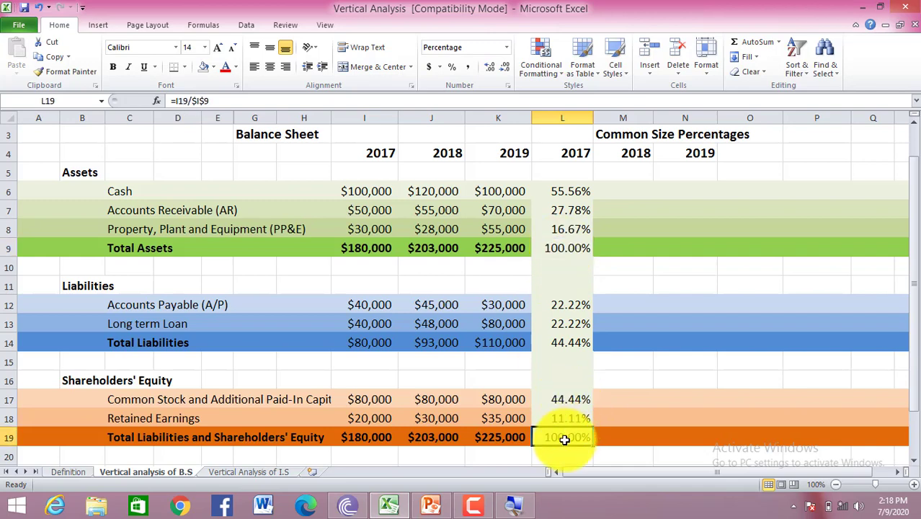
click(559, 193)
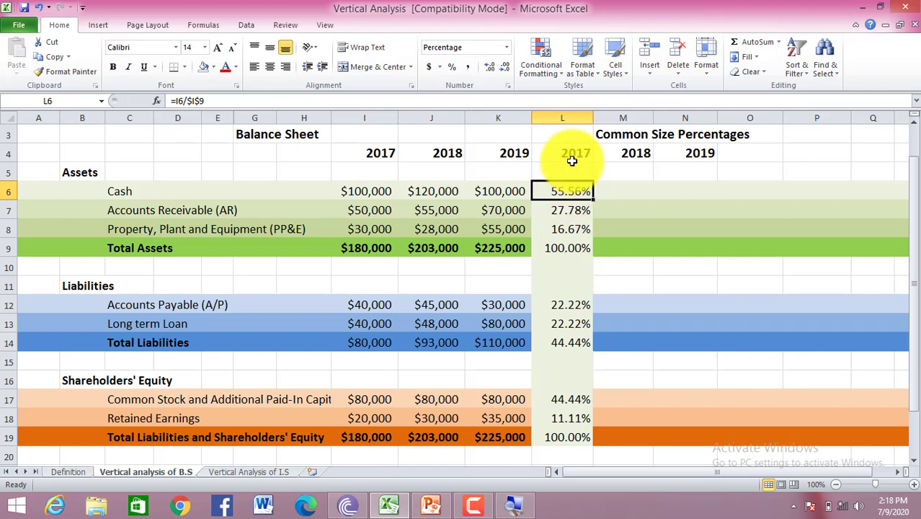
click(570, 215)
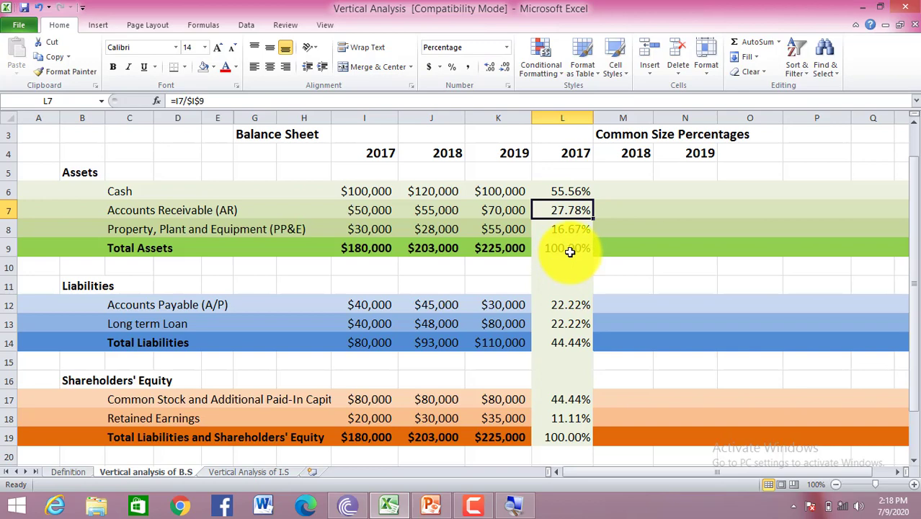
Examine the 2017 common-size percentages from Property, Plant and Equipment through the liabilities to Total Liabilities and Shareholders' Equity
click(571, 233)
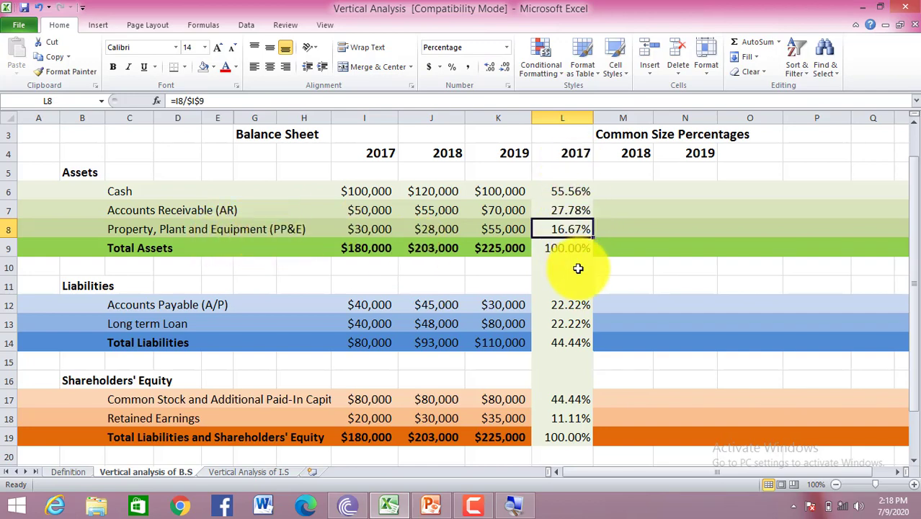
click(570, 310)
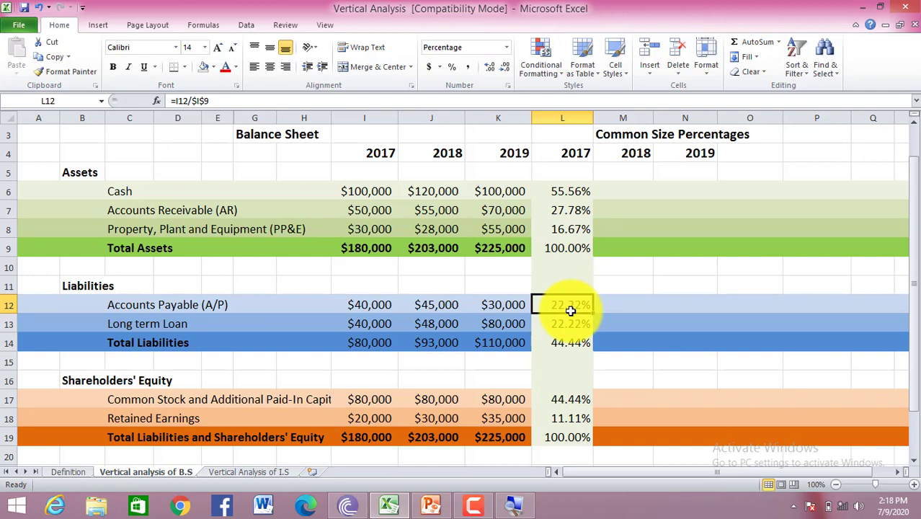
click(579, 325)
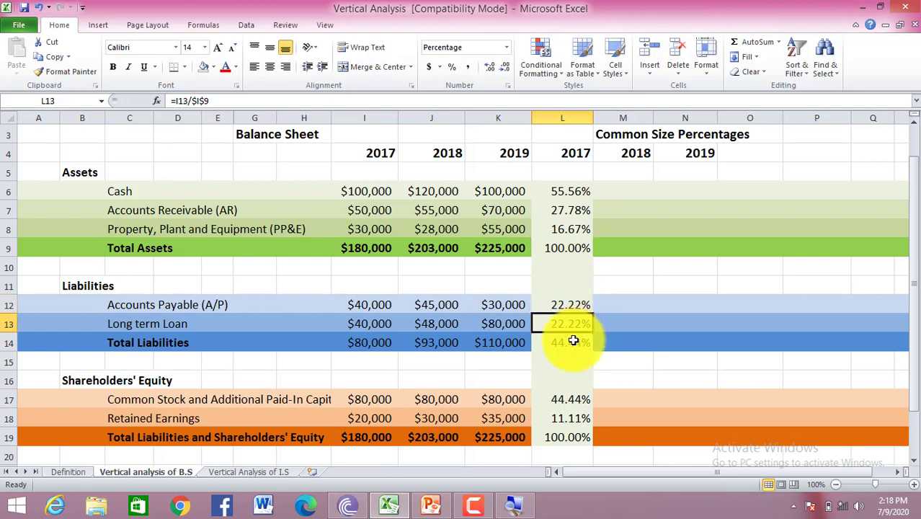
click(573, 341)
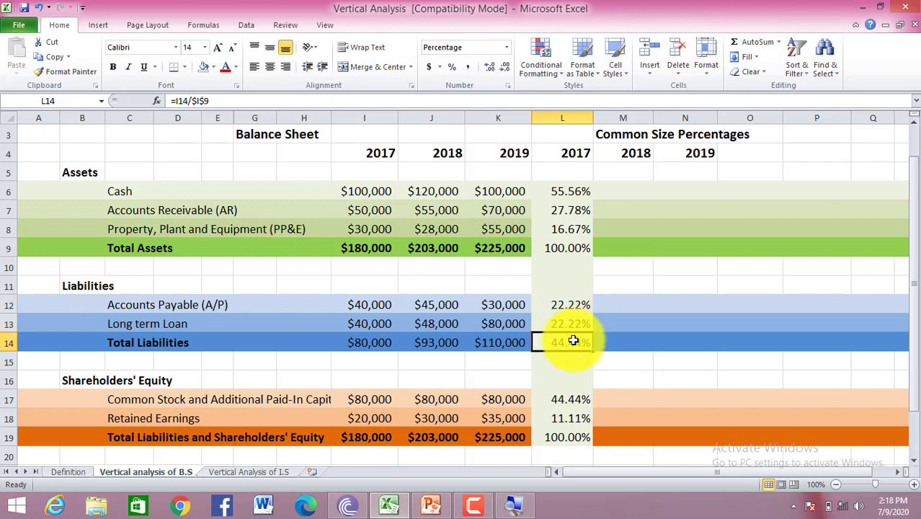
click(568, 400)
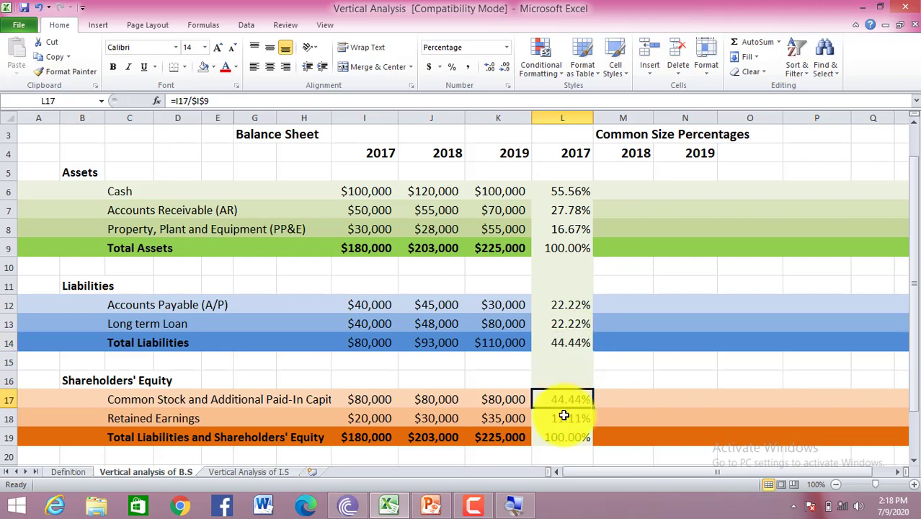
click(559, 419)
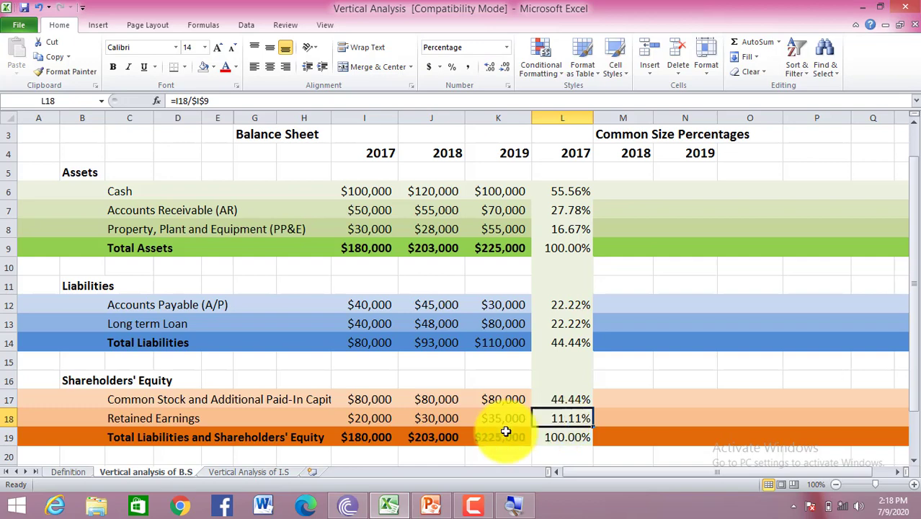
click(571, 437)
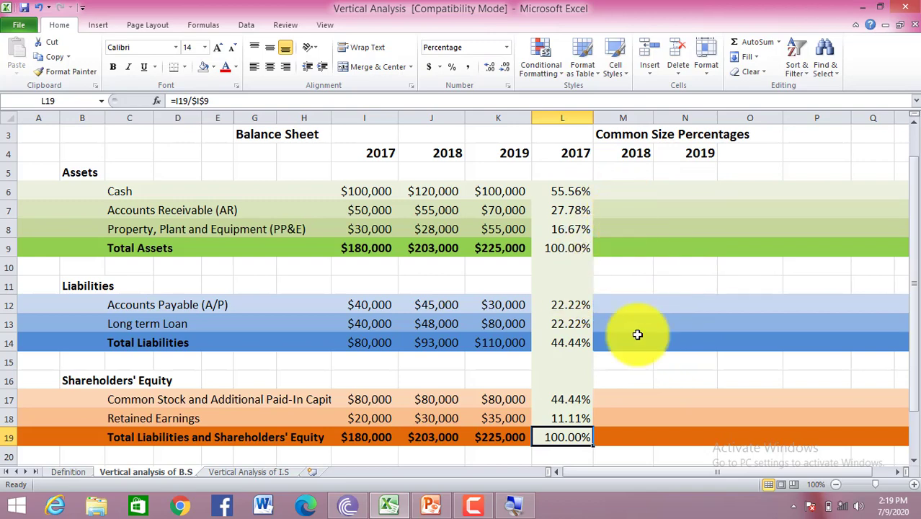
Enter the 2018 Cash percentage formula =J6/$J$9 in M6, with an absolute reference to Total Assets
click(634, 193)
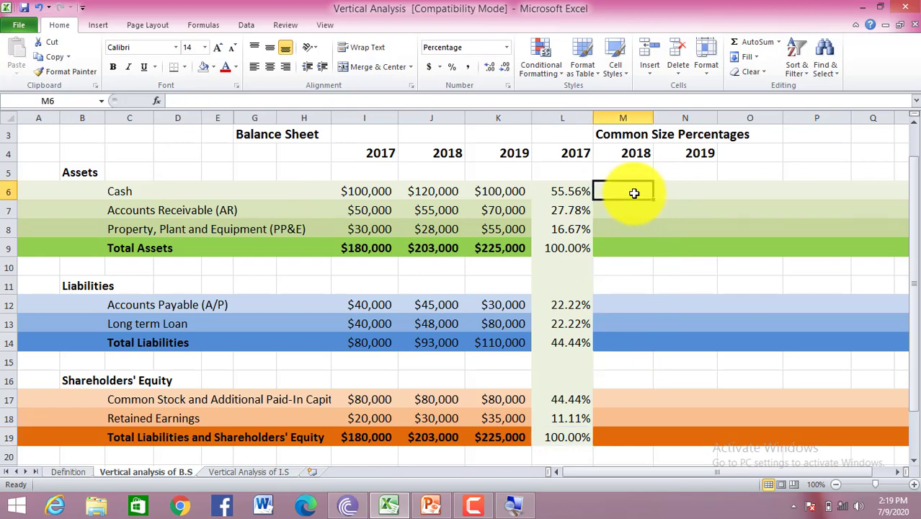
text(=)
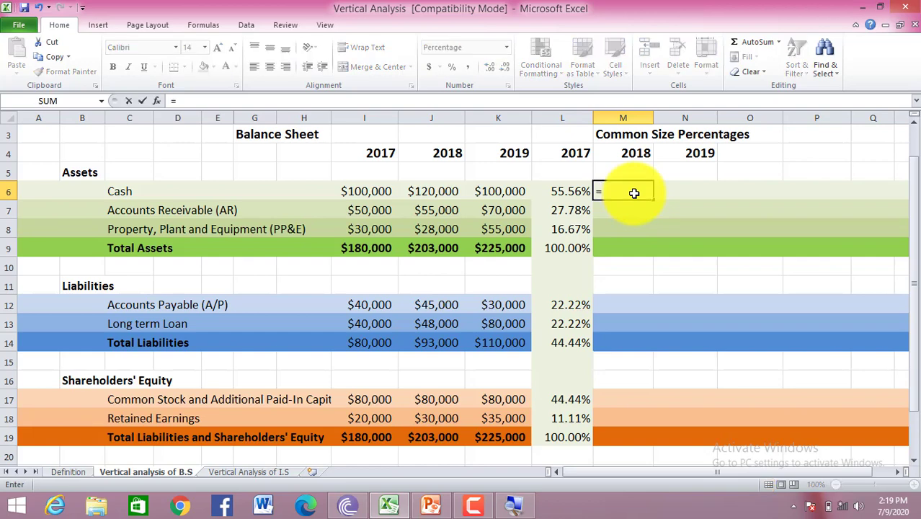
click(448, 191)
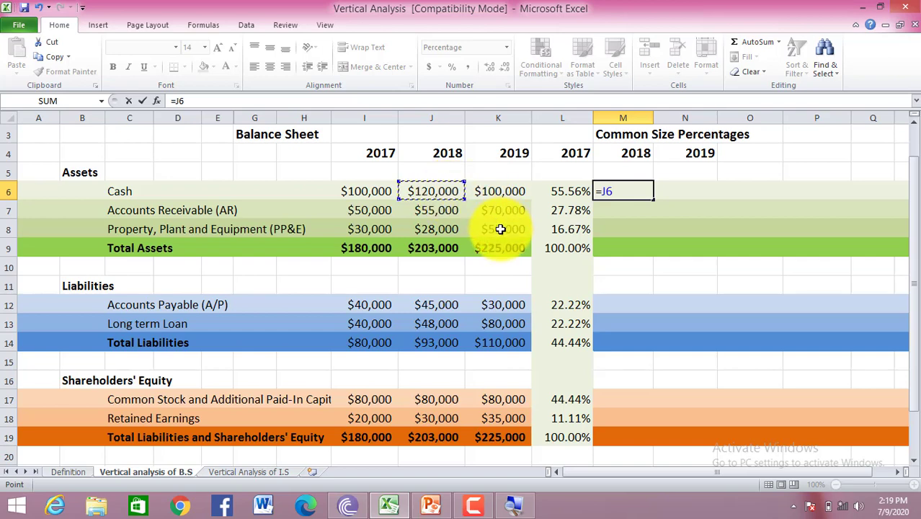
text(/)
click(458, 252)
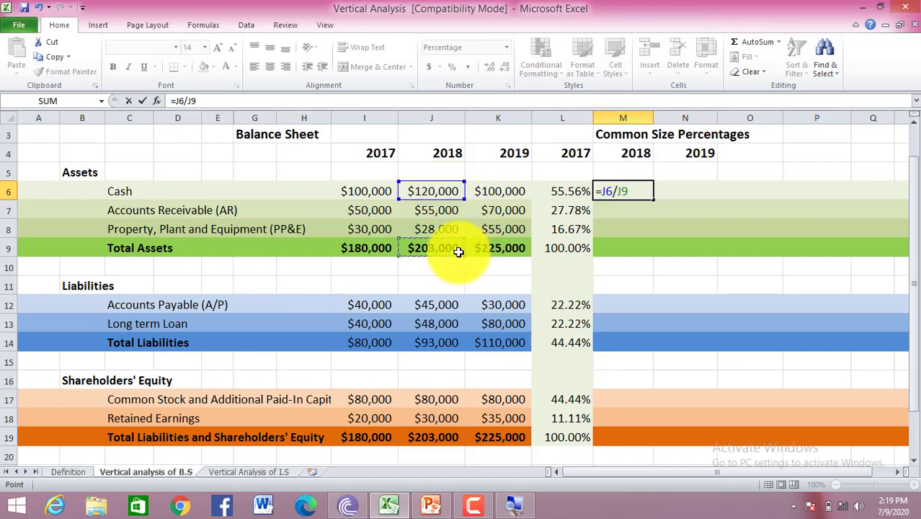
click(188, 101)
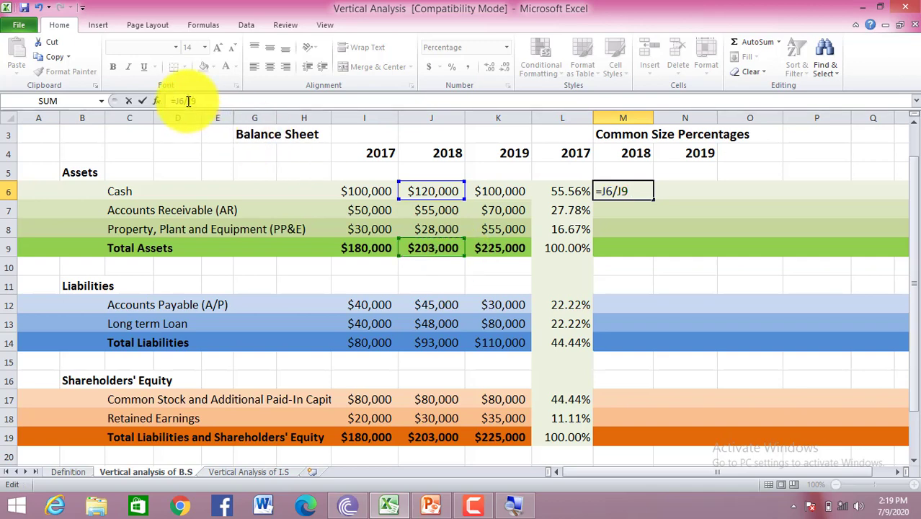
text($J)
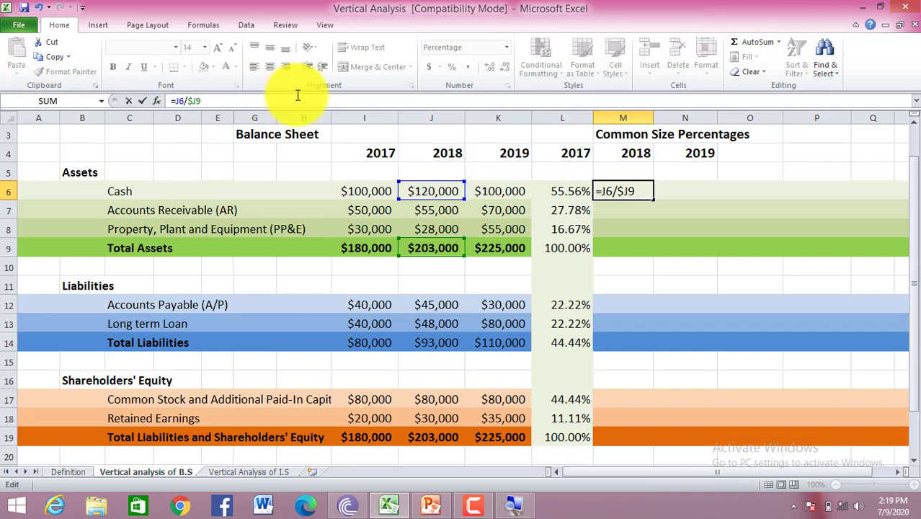
text($)
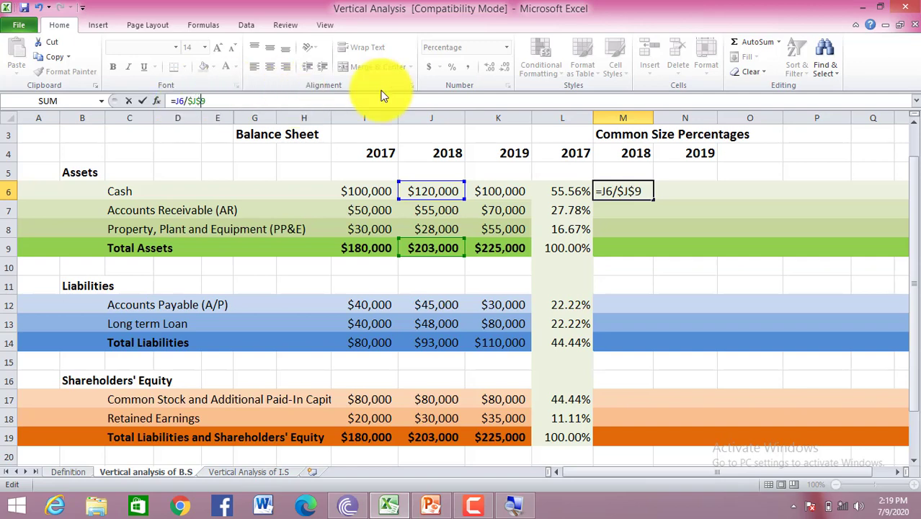
key(Return)
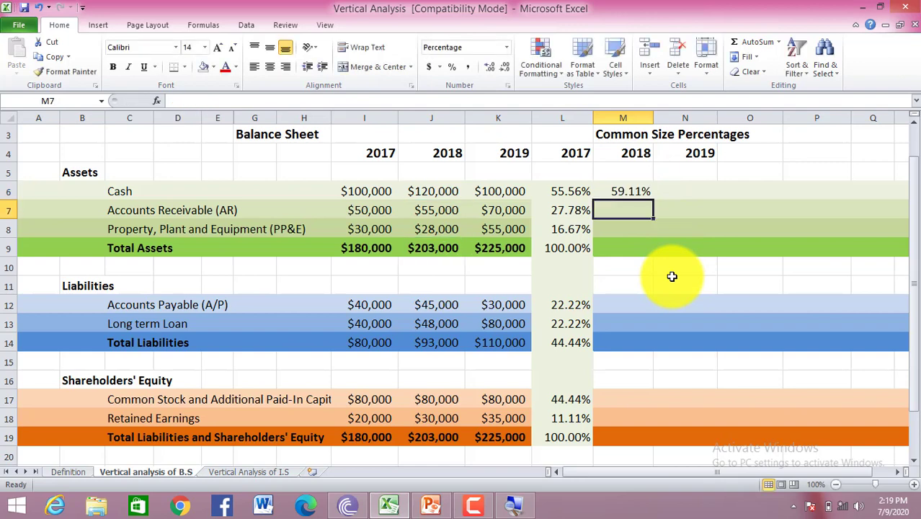
Fill the 2018 percentage formula from M6 down to M19
click(642, 191)
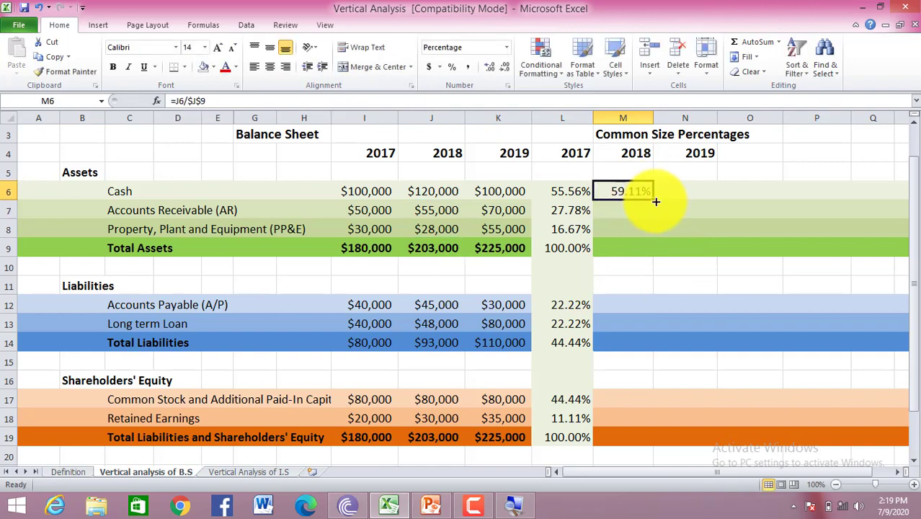
drag(654, 199, 654, 229)
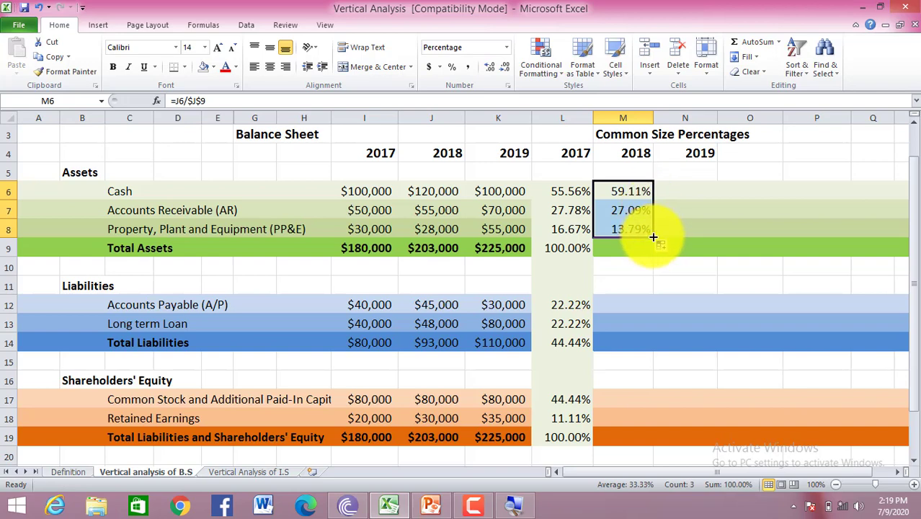
drag(653, 237, 651, 441)
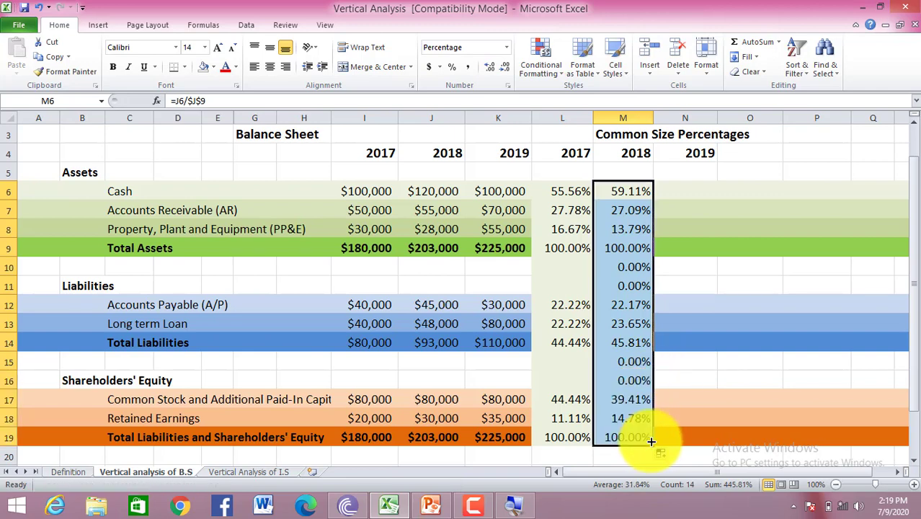
click(624, 363)
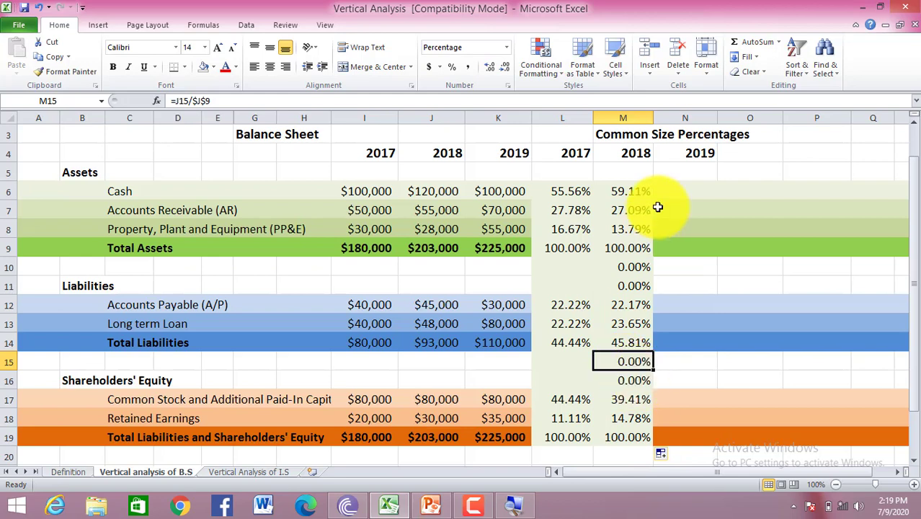
Enter the 2019 Cash percentage formula =K6/$K$9 in N6, with an absolute reference to Total Assets
click(684, 195)
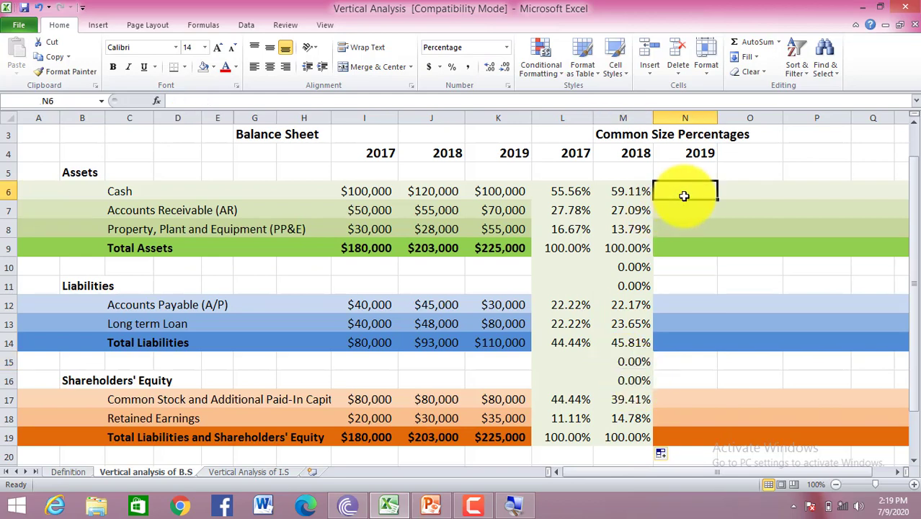
click(620, 266)
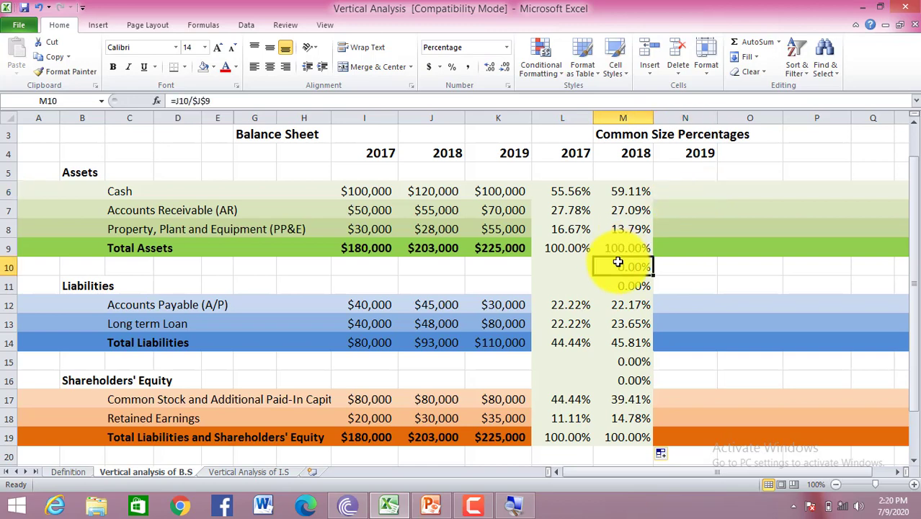
click(706, 193)
text(=)
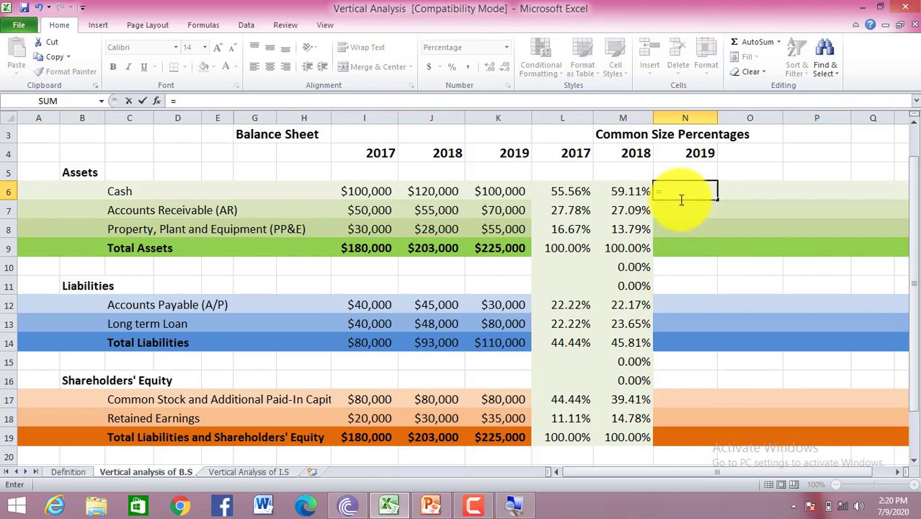
click(511, 192)
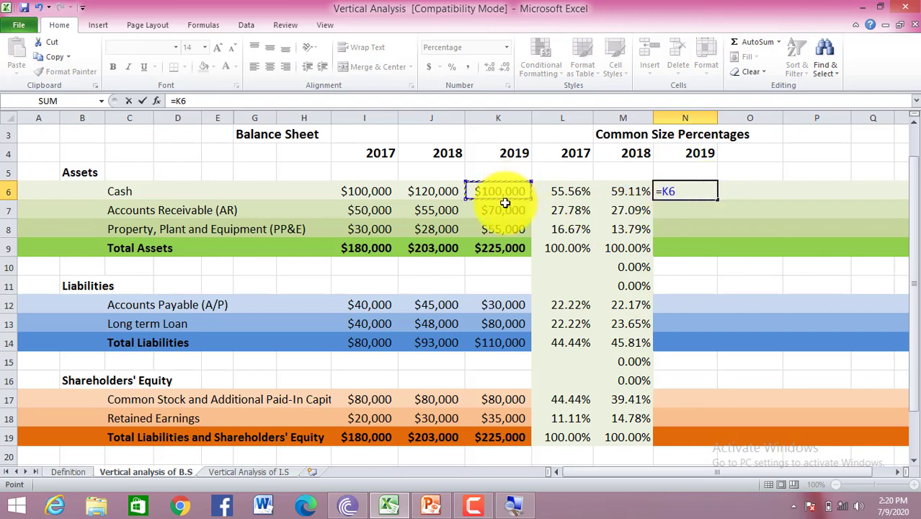
text(/)
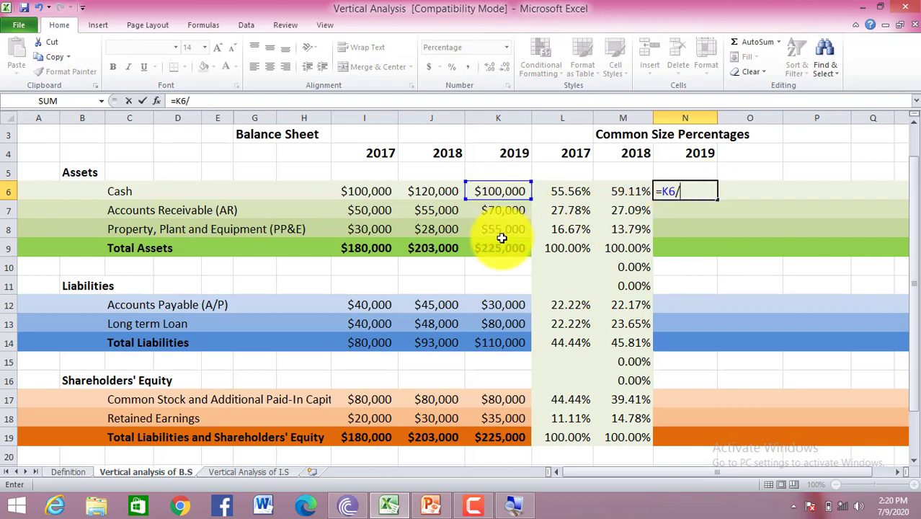
click(501, 252)
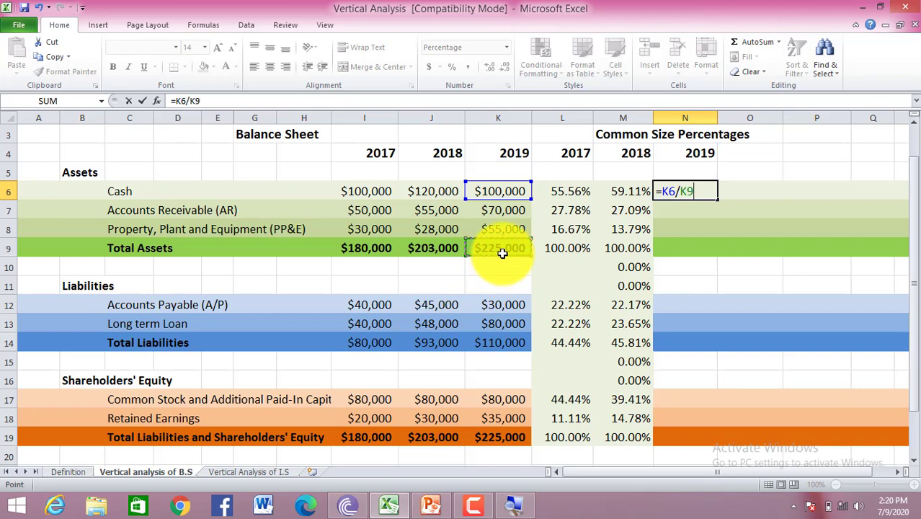
click(194, 101)
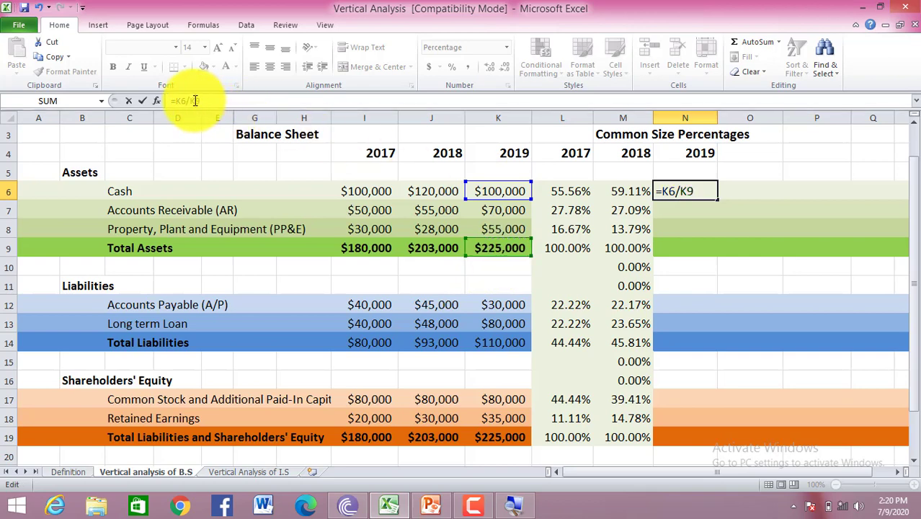
text($)
key(Left)
key(Left)
text($)
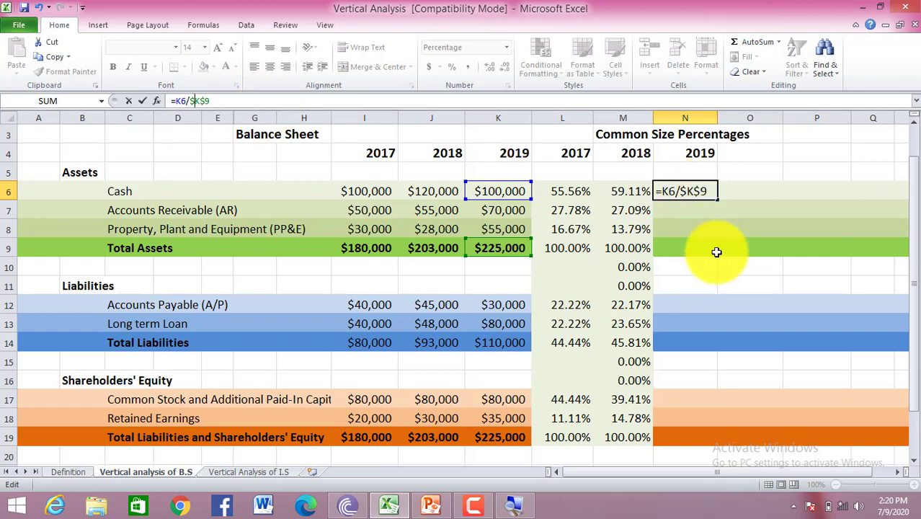
key(Return)
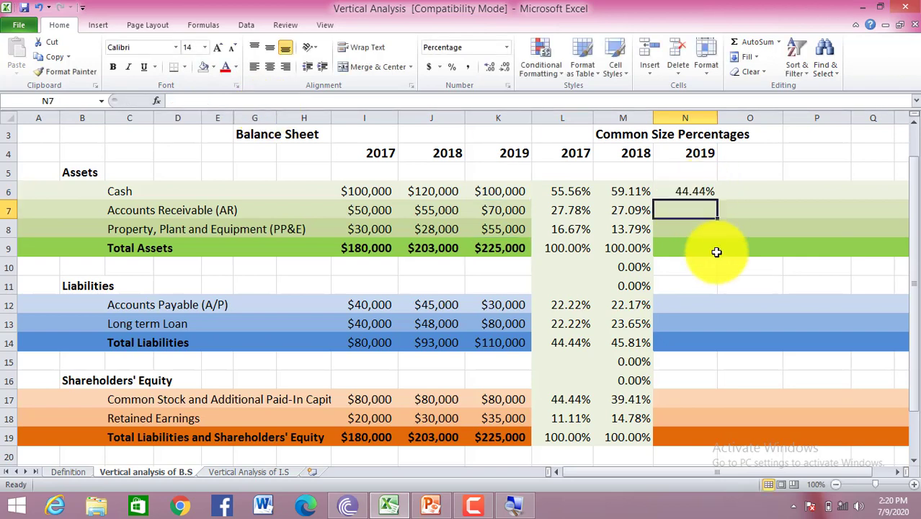
Fill the 2019 percentage formula from N6 down to N19
click(704, 191)
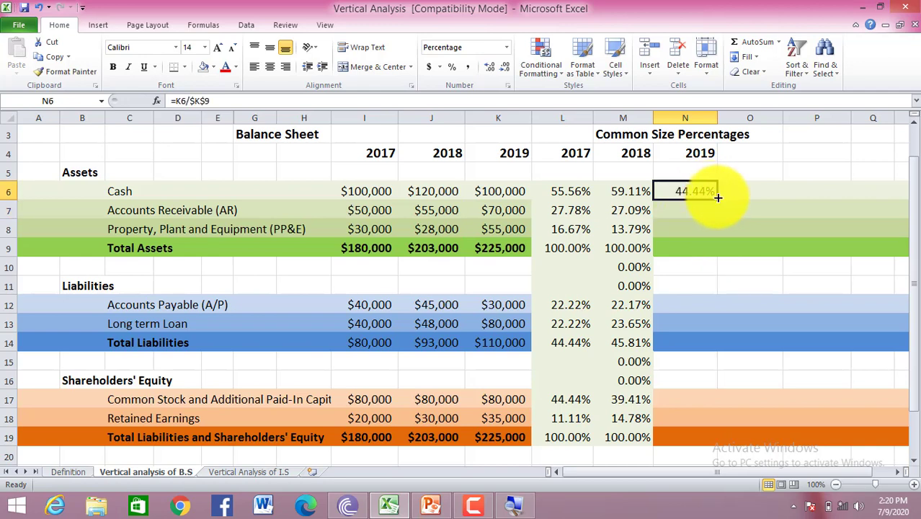
drag(718, 197, 710, 442)
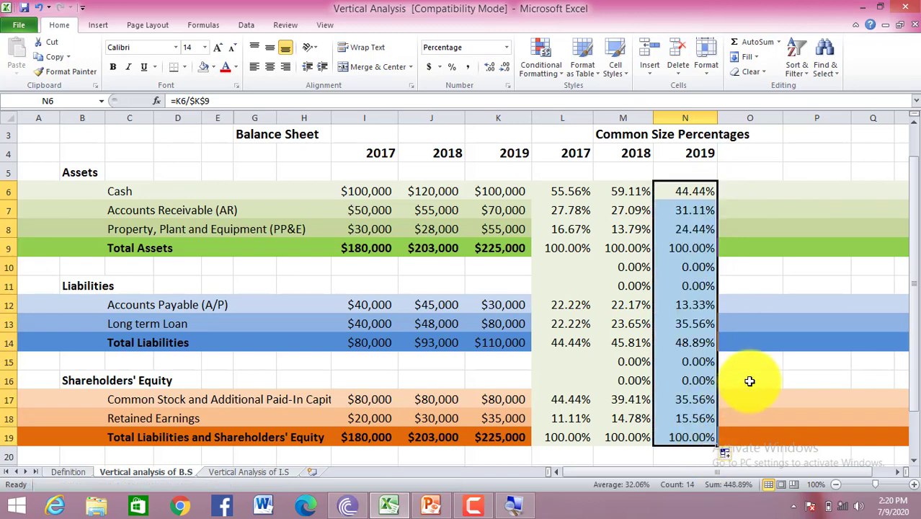
Delete the 2018 and 2019 percentages that have no balance sheet amounts, in M10:N11 and M15:N16
click(624, 266)
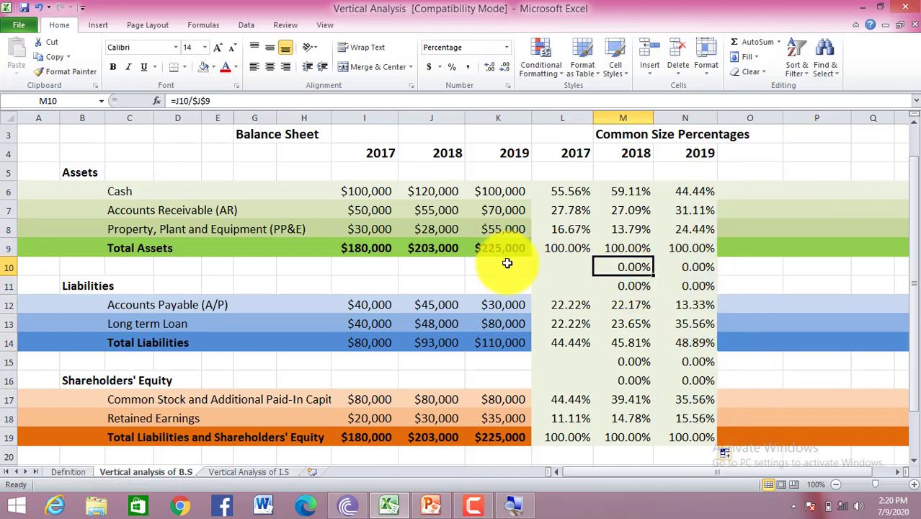
shift+click(698, 288)
key(Delete)
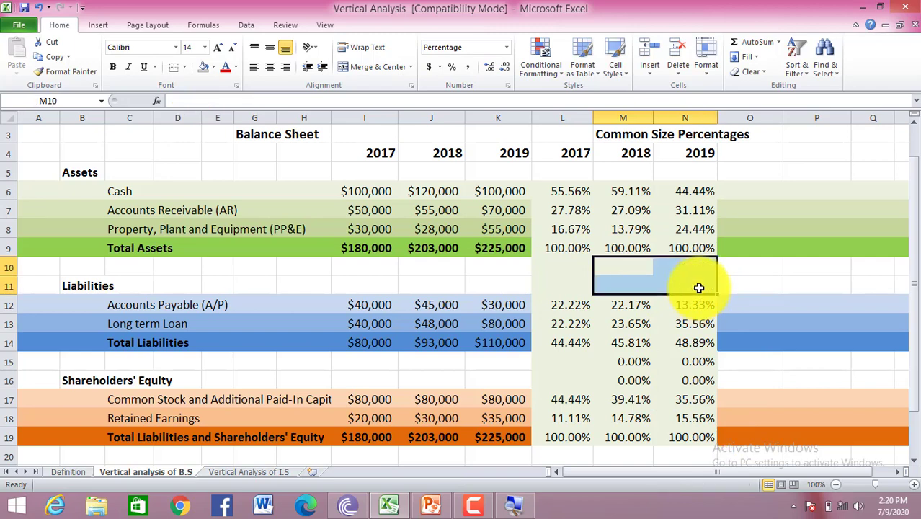
click(623, 361)
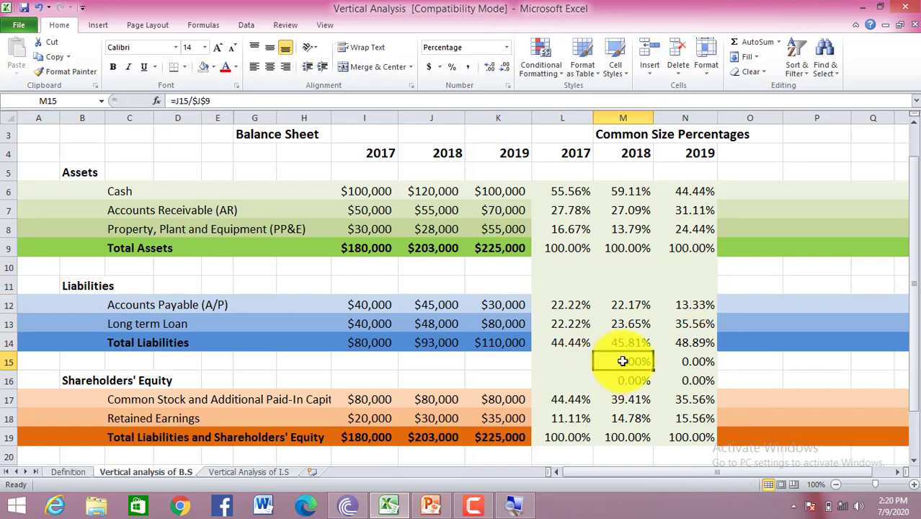
shift+click(705, 380)
key(Delete)
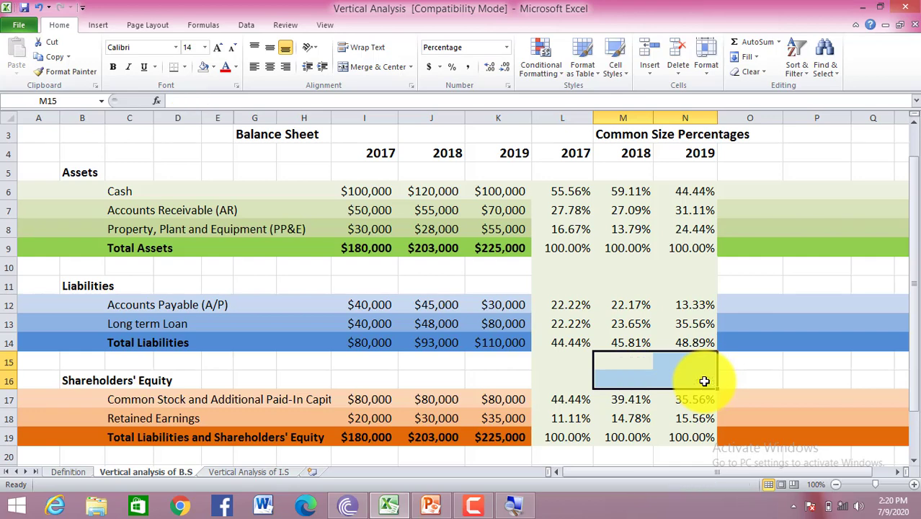
click(752, 292)
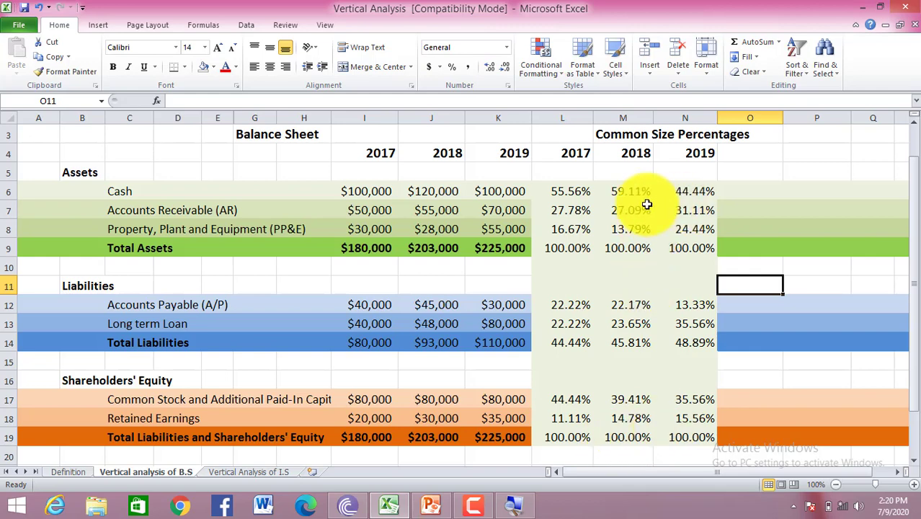
Compare the Cash and Accounts Receivable common-size percentages for 2017 to 2019 with those of Total Assets
click(694, 191)
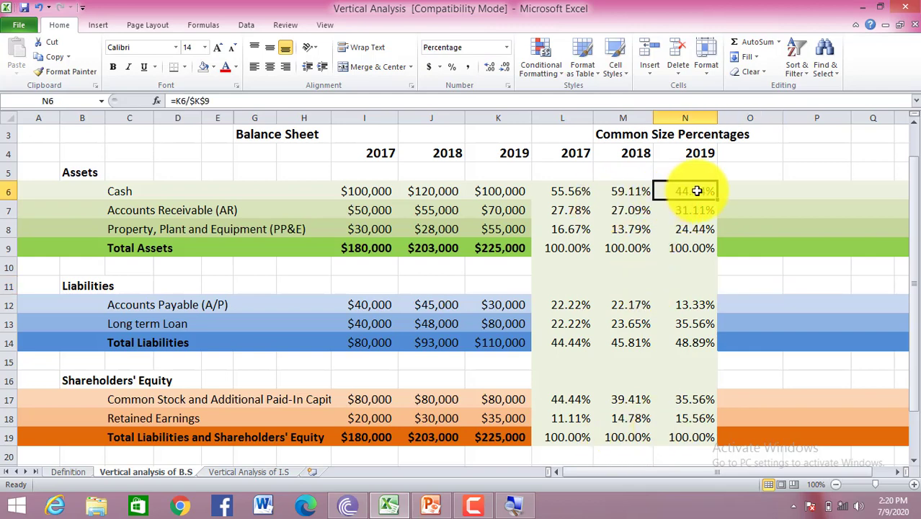
click(645, 189)
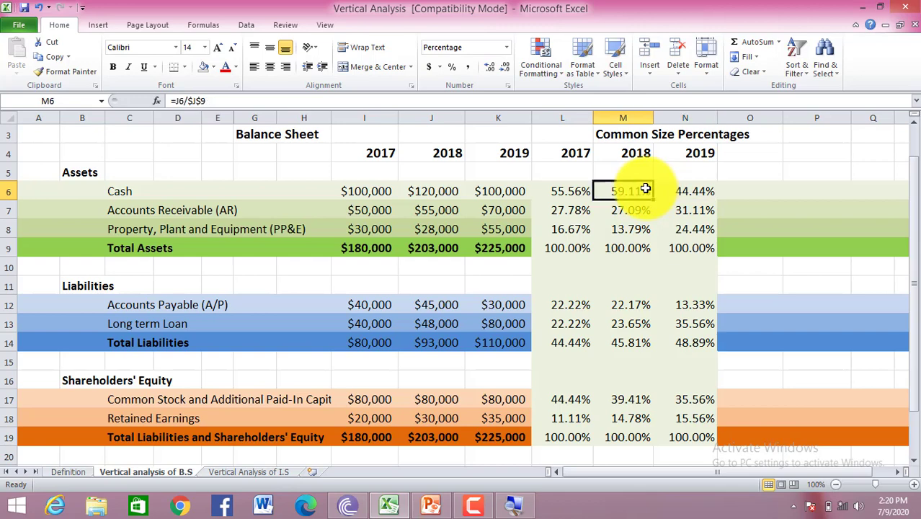
click(639, 245)
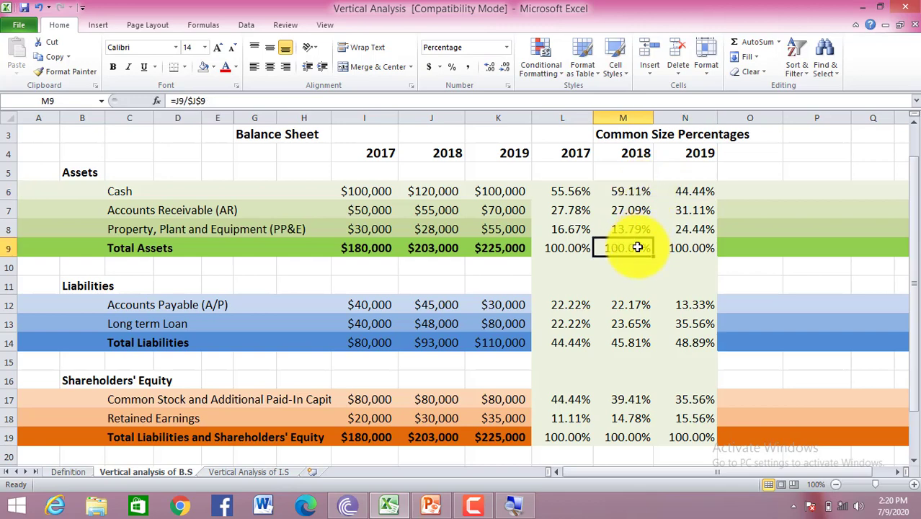
click(633, 190)
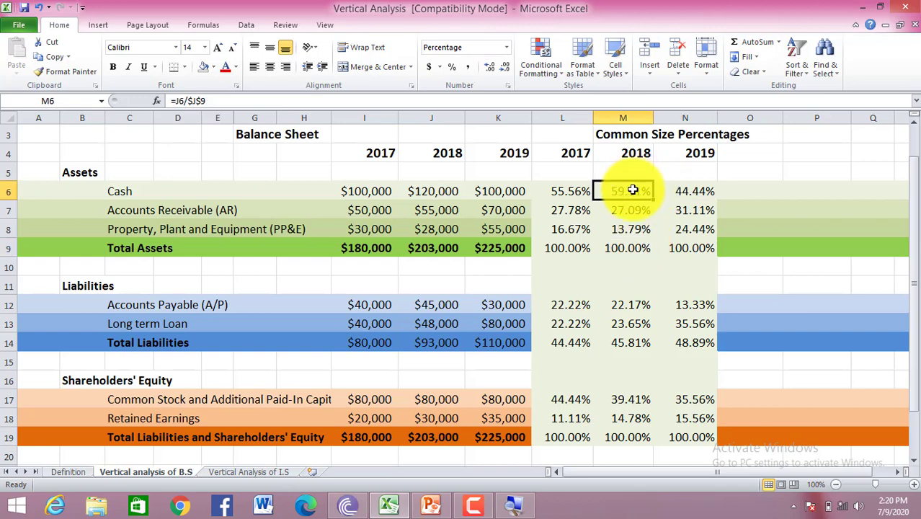
click(695, 190)
click(695, 252)
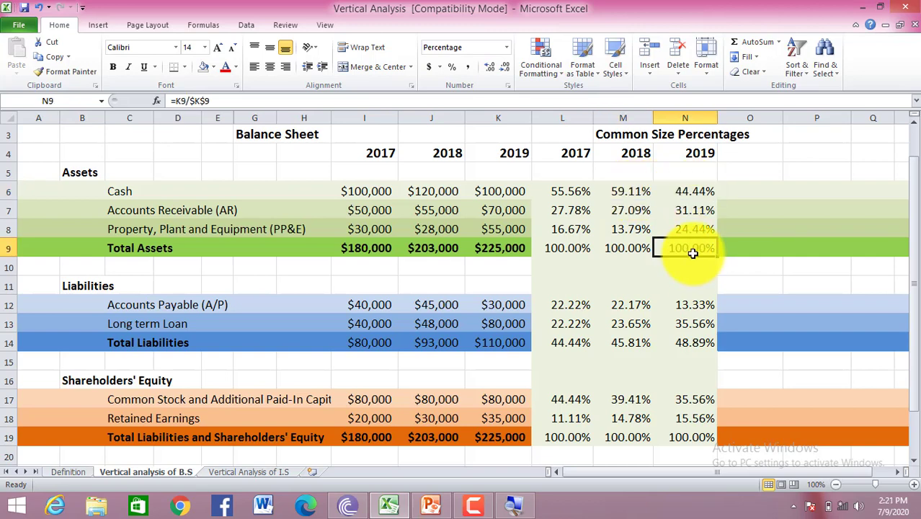
click(634, 214)
click(572, 216)
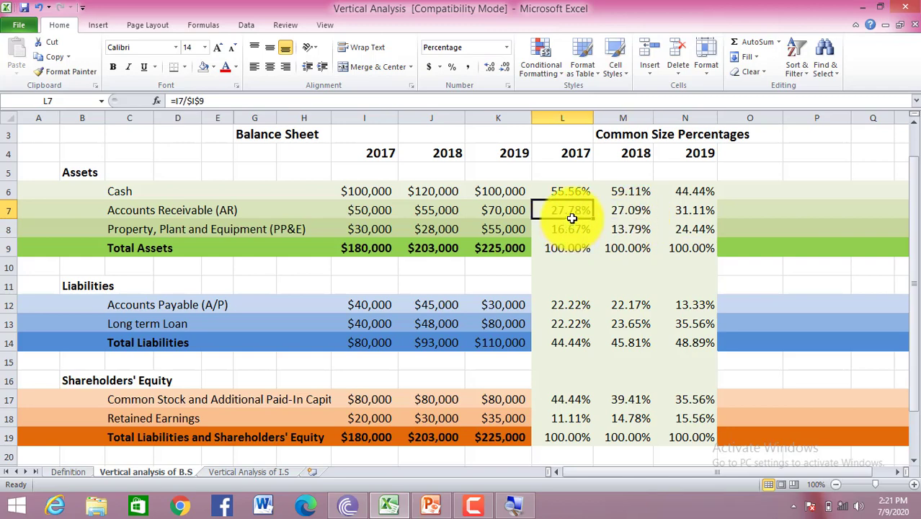
click(635, 214)
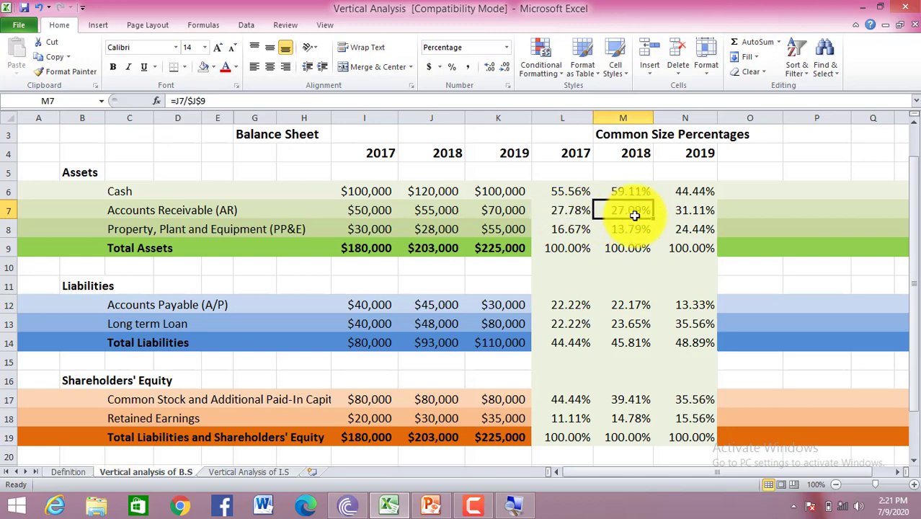
click(686, 211)
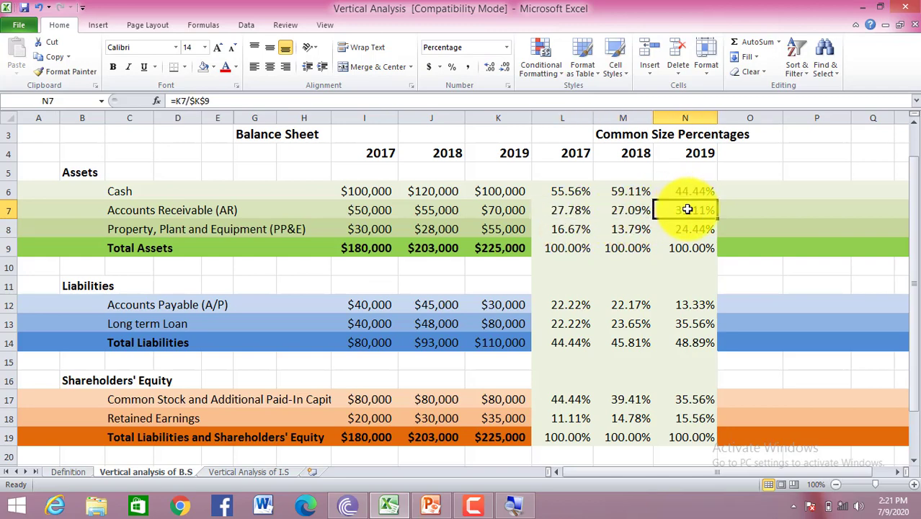
click(691, 247)
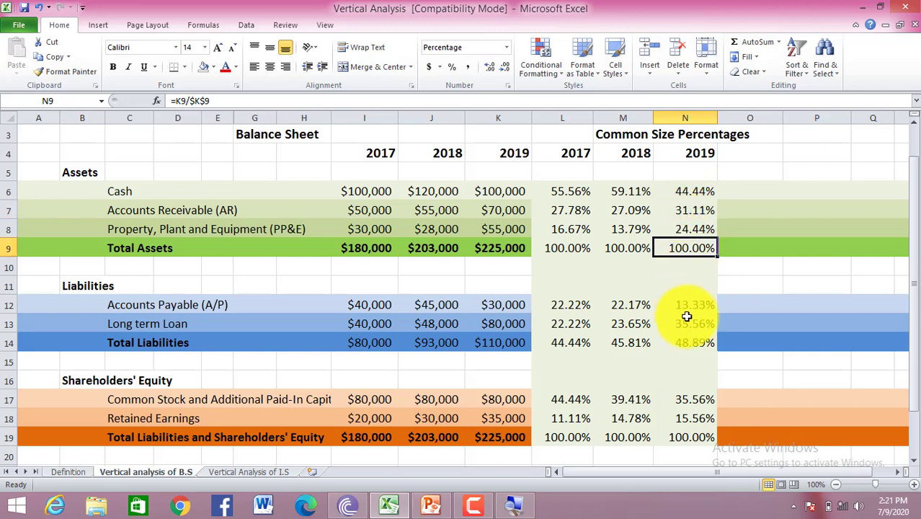
Review the 2019 percentages for Common Stock and Retained Earnings, checking the Common Stock amounts for 2018 and 2019
click(691, 405)
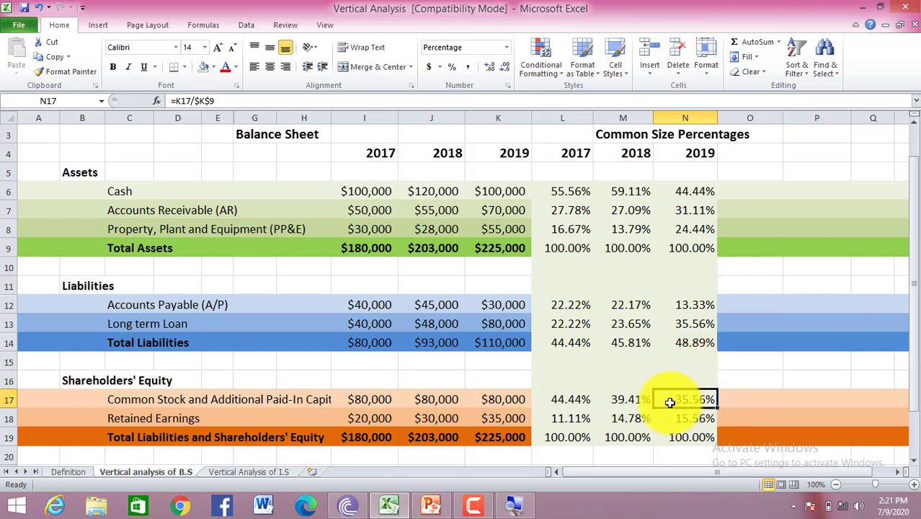
click(512, 402)
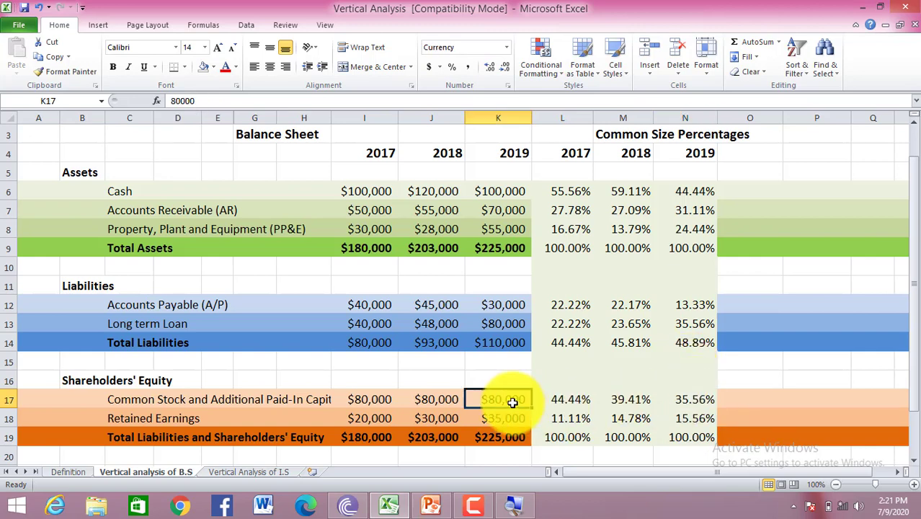
click(448, 401)
click(484, 380)
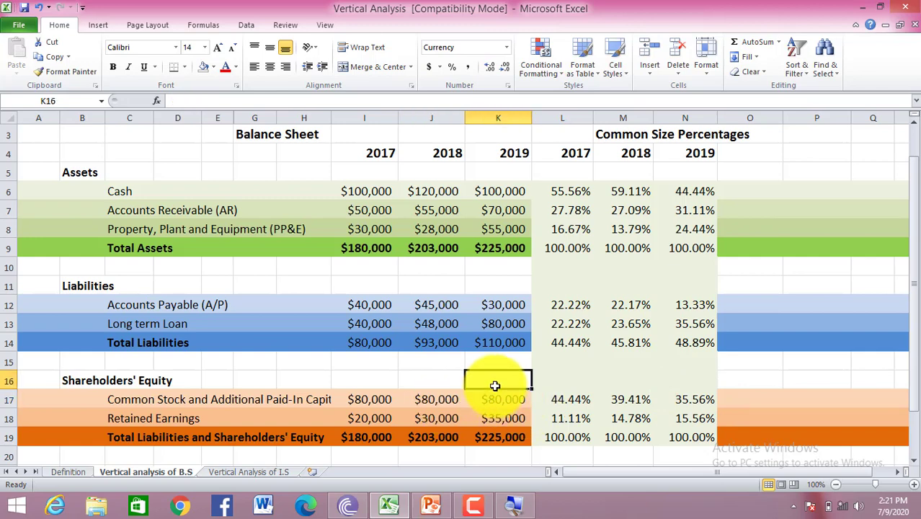
click(683, 423)
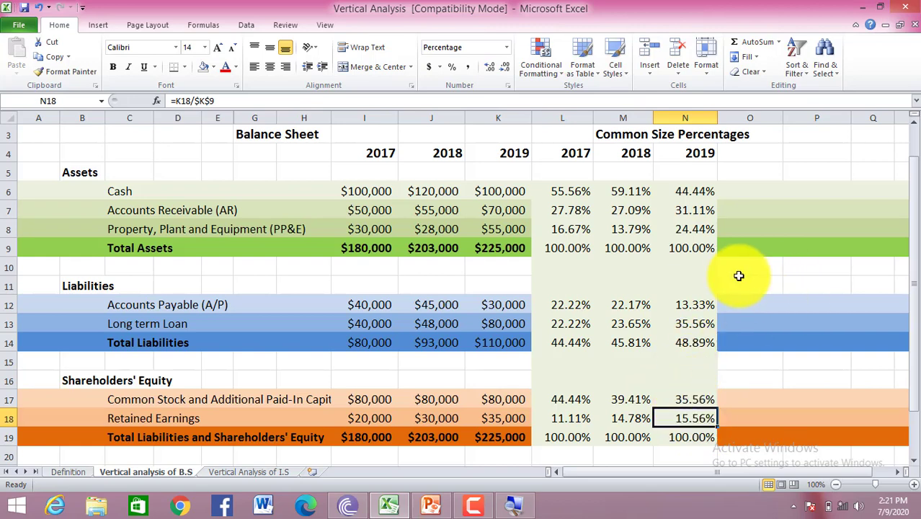
Open the Vertical Analysis of I.S sheet and examine Net Sales for 2017 to 2019 as the base for the other items
click(264, 472)
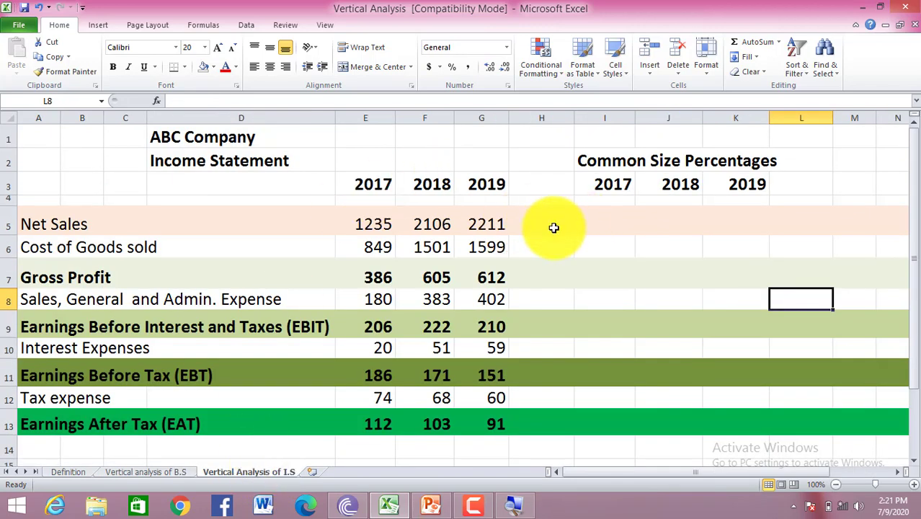
click(68, 230)
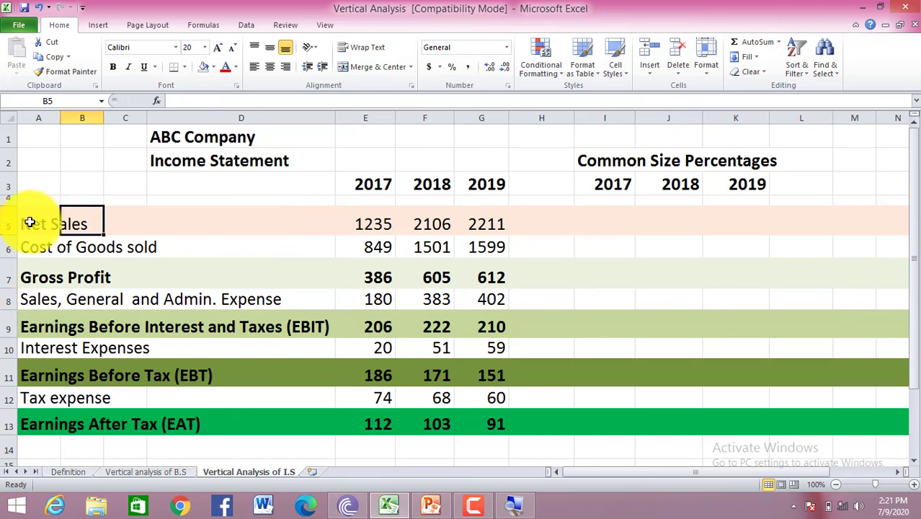
drag(29, 223, 84, 225)
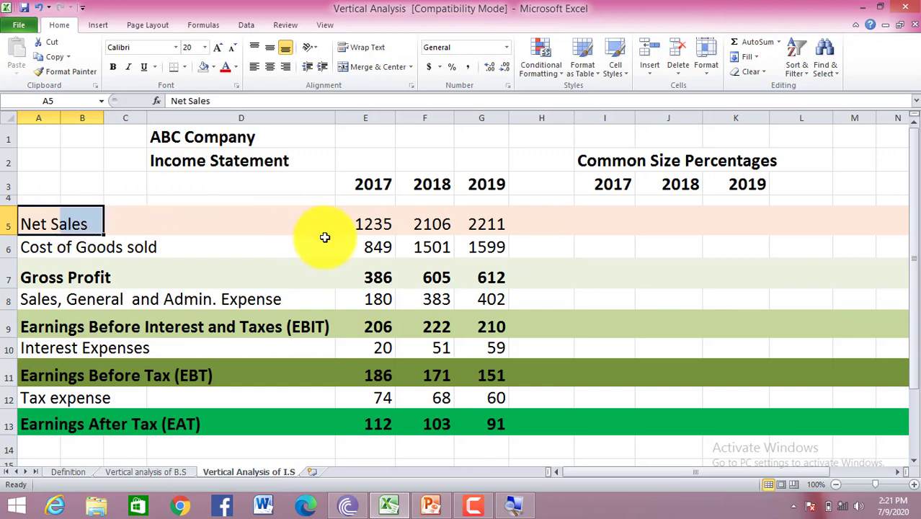
click(357, 221)
drag(357, 220, 482, 218)
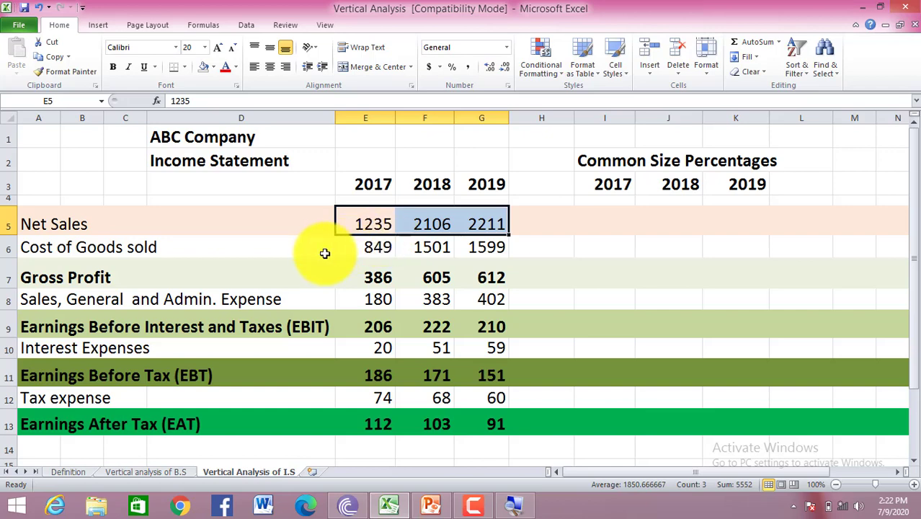
click(376, 220)
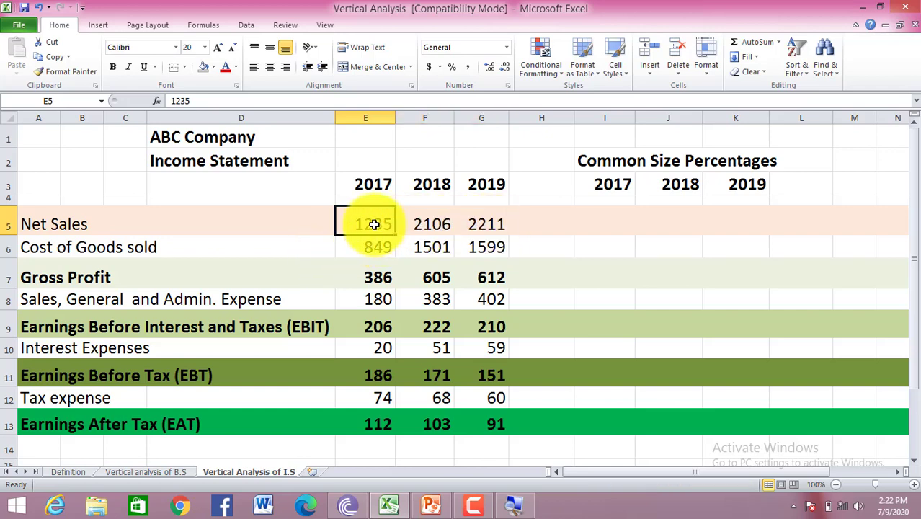
click(436, 225)
click(501, 224)
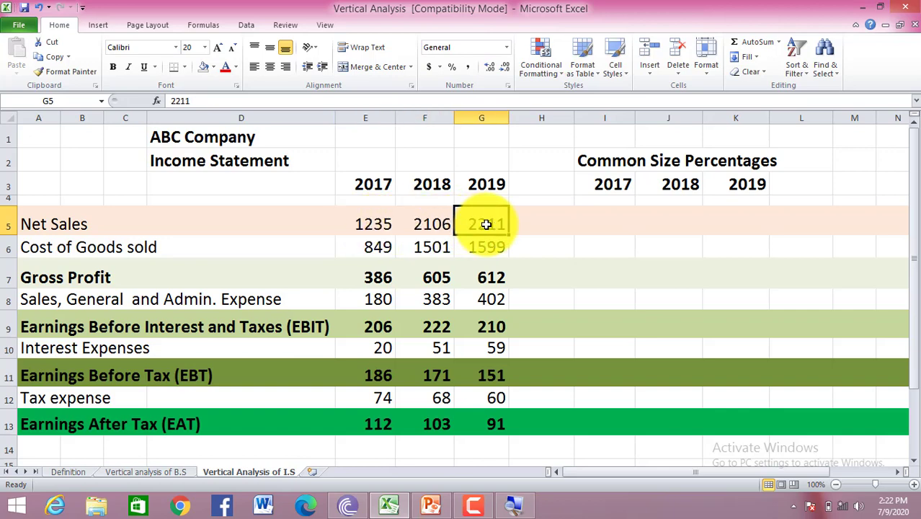
click(379, 223)
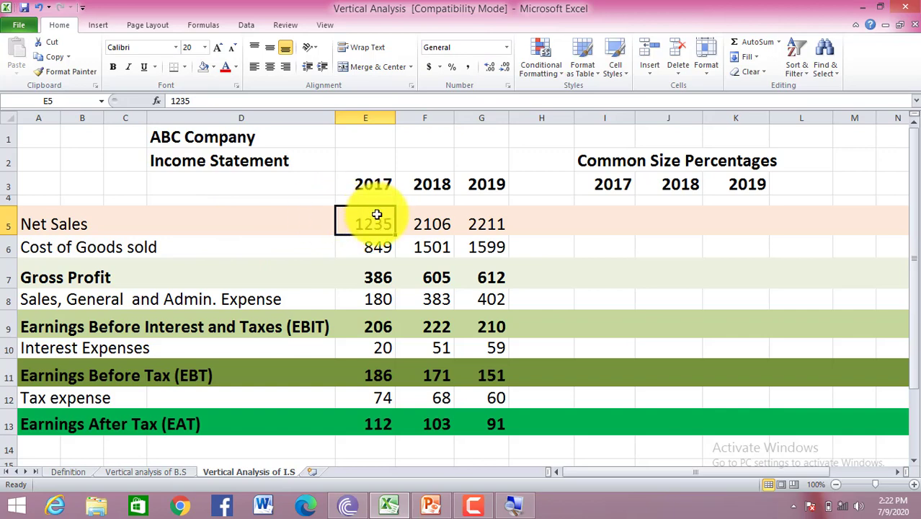
drag(379, 248, 380, 425)
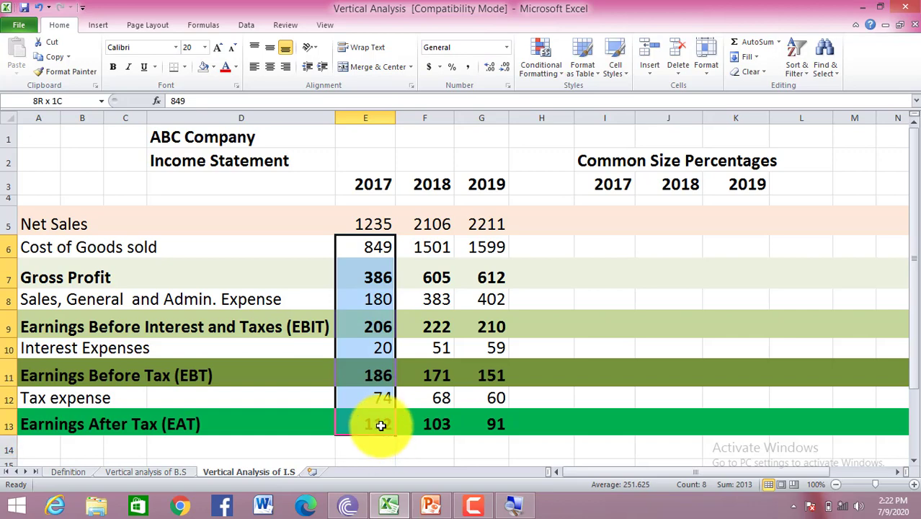
click(381, 224)
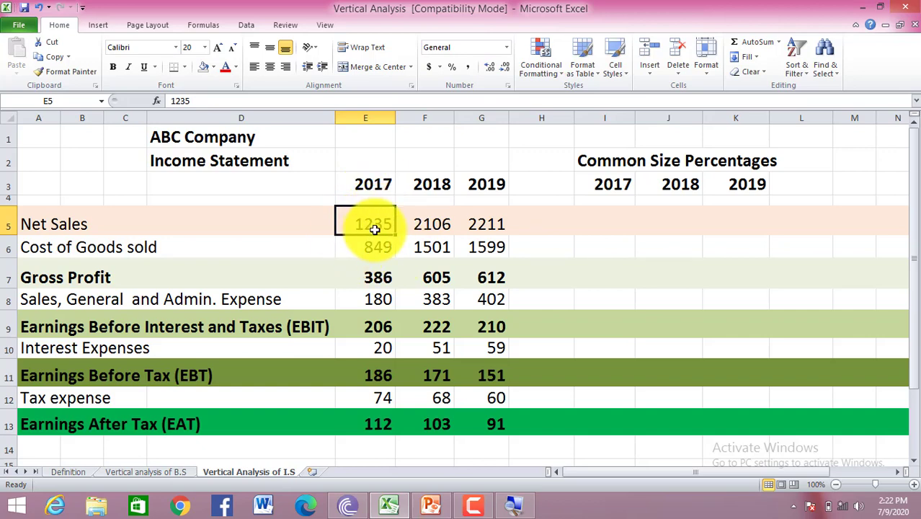
Enter 100% in I5 as the 2017 common-size percentage for Net Sales, with the screen magnified to 200%
click(612, 229)
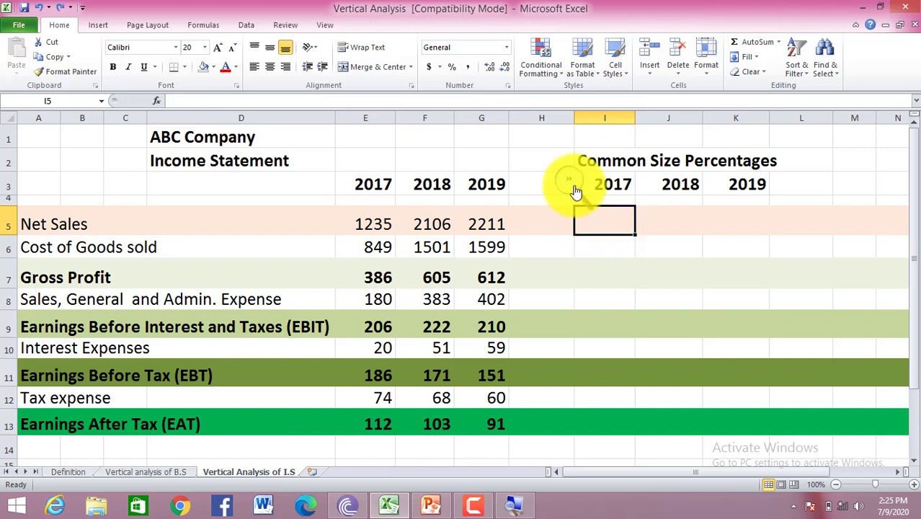
click(574, 189)
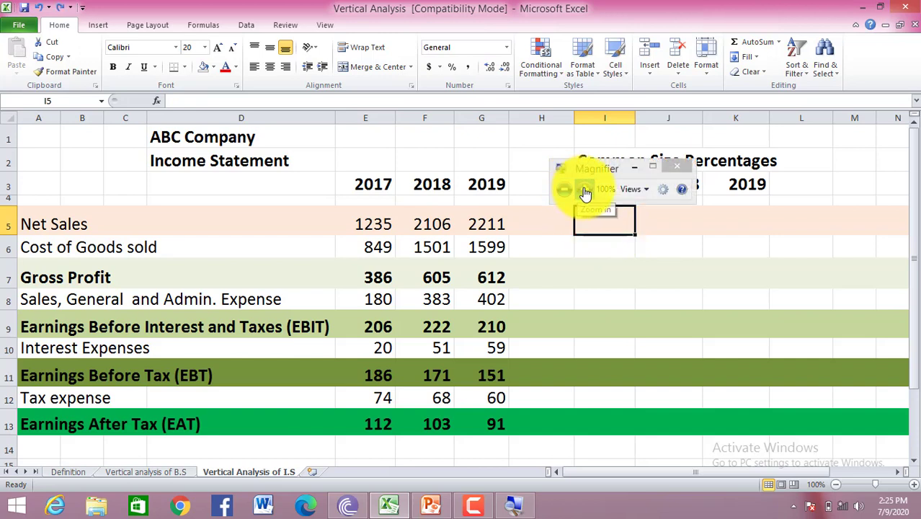
click(585, 190)
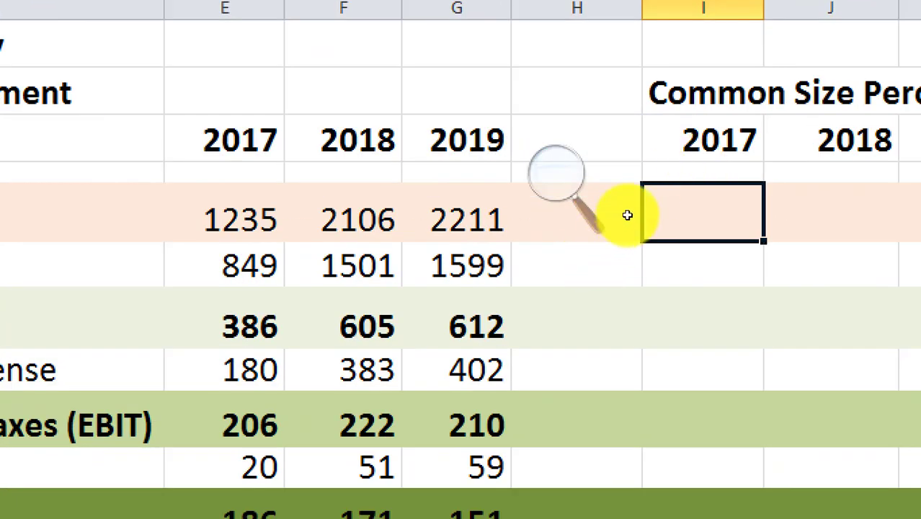
click(274, 213)
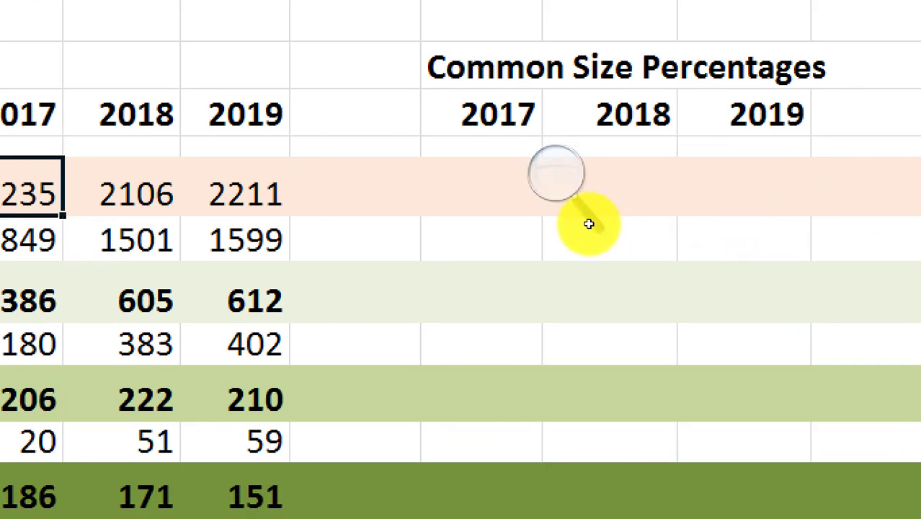
click(589, 225)
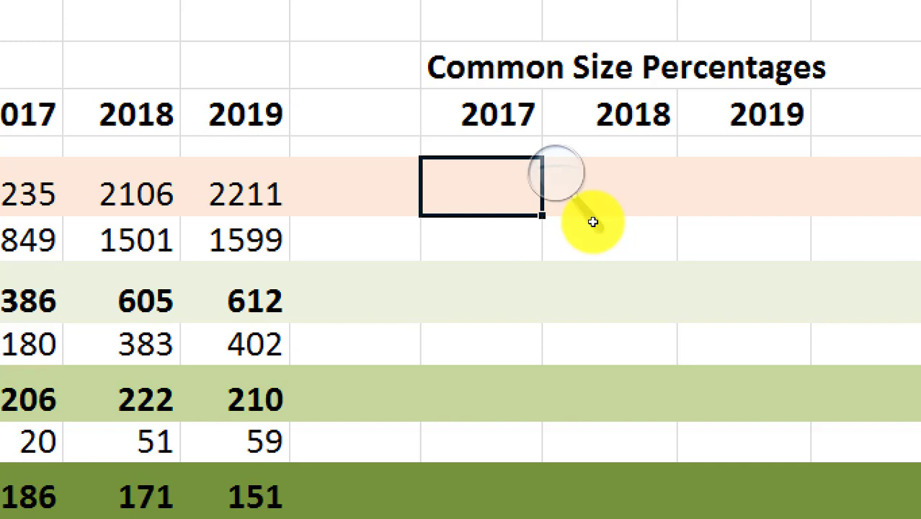
text(100)
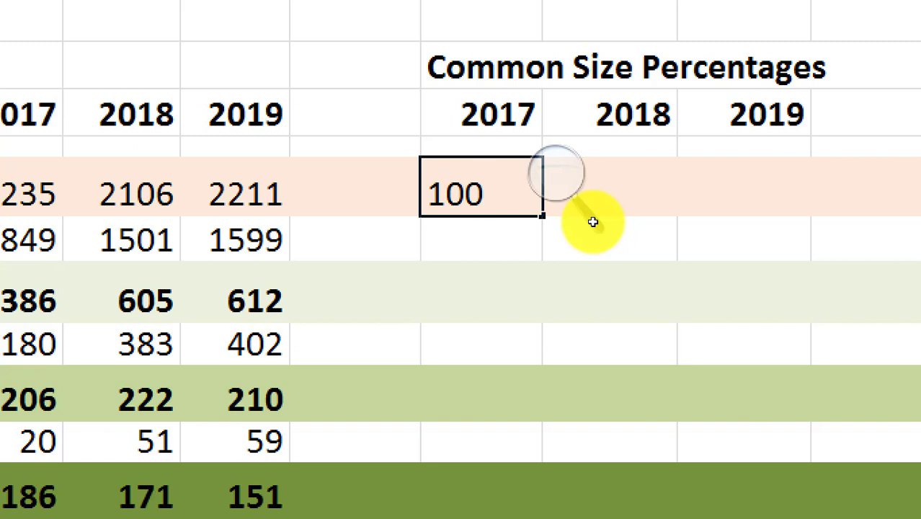
text(|)
key(BackSpace)
text(%)
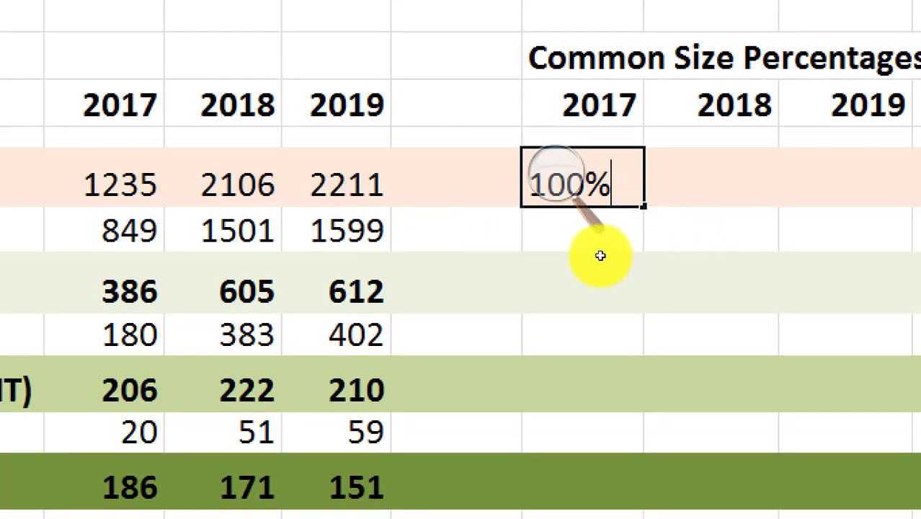
key(Return)
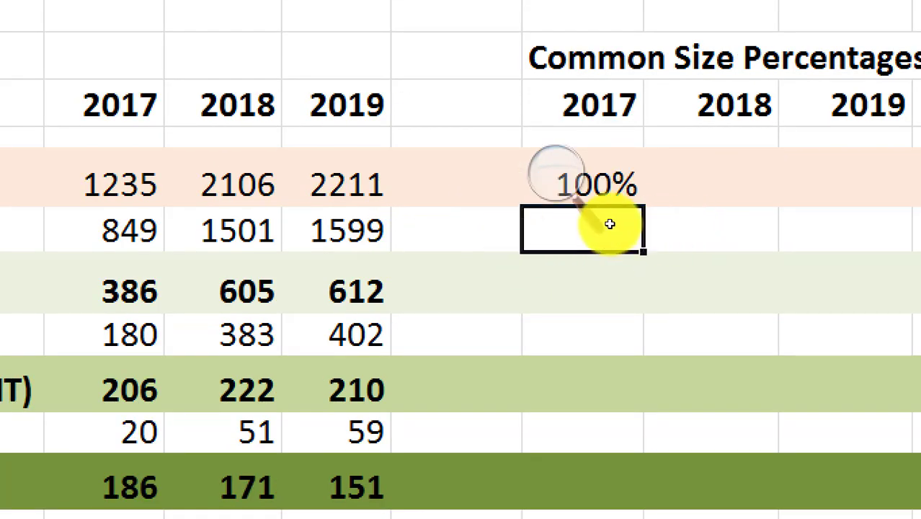
key(Up)
key(super+plus)
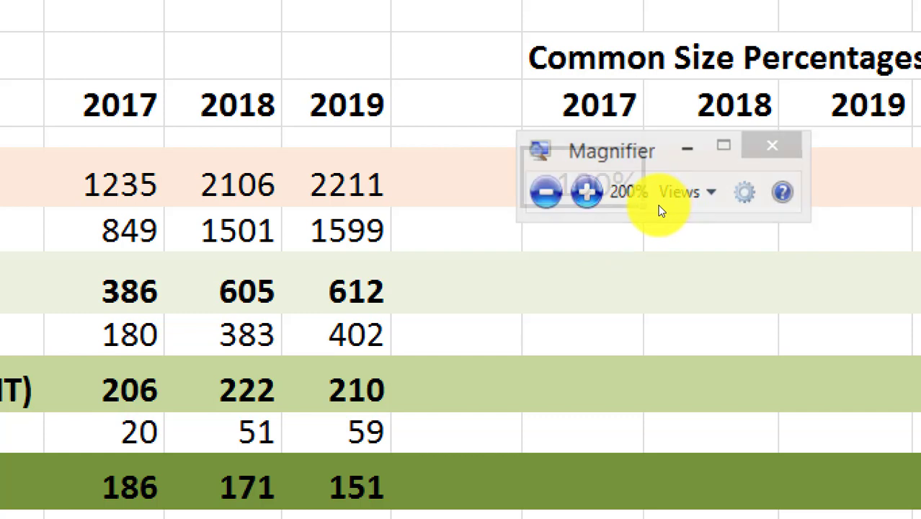
Calculate the 2017 common-size figure for Cost of Goods sold in I6 with =E6/$E$5, keeping Net Sales as the fixed base
click(601, 254)
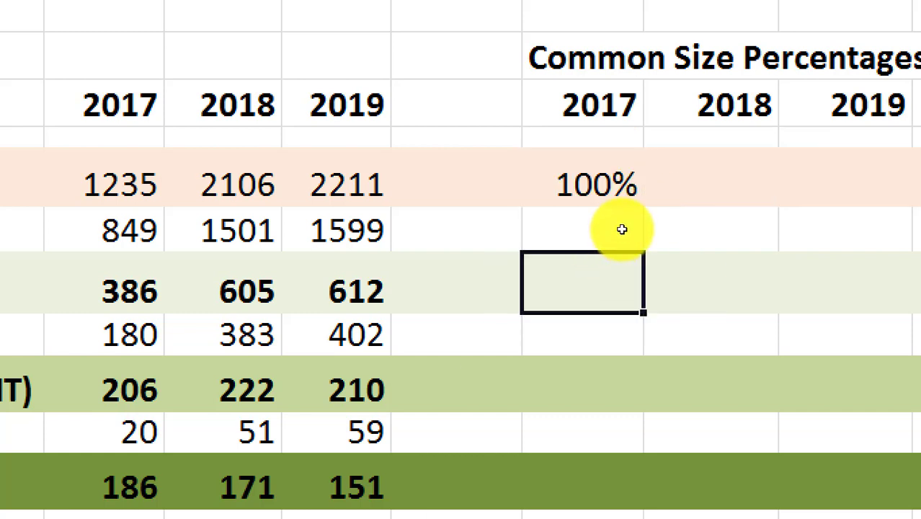
click(607, 242)
text(=)
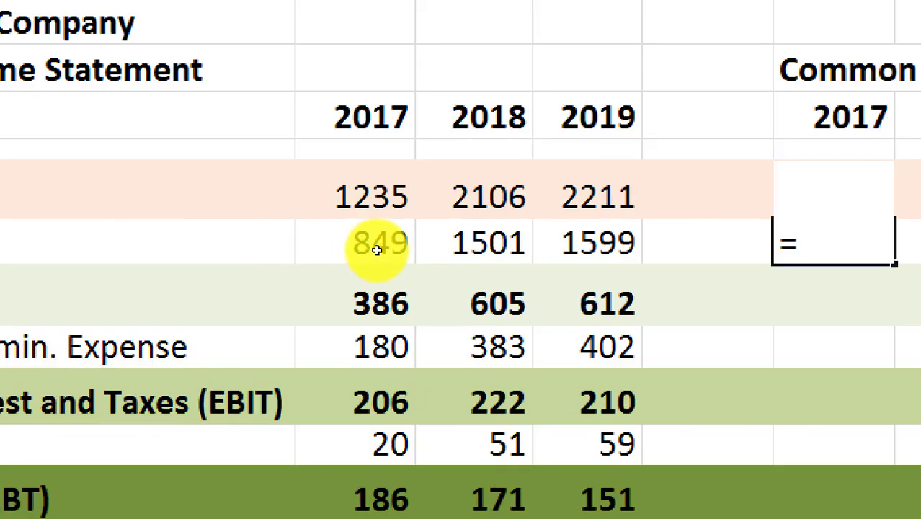
click(125, 236)
text(/)
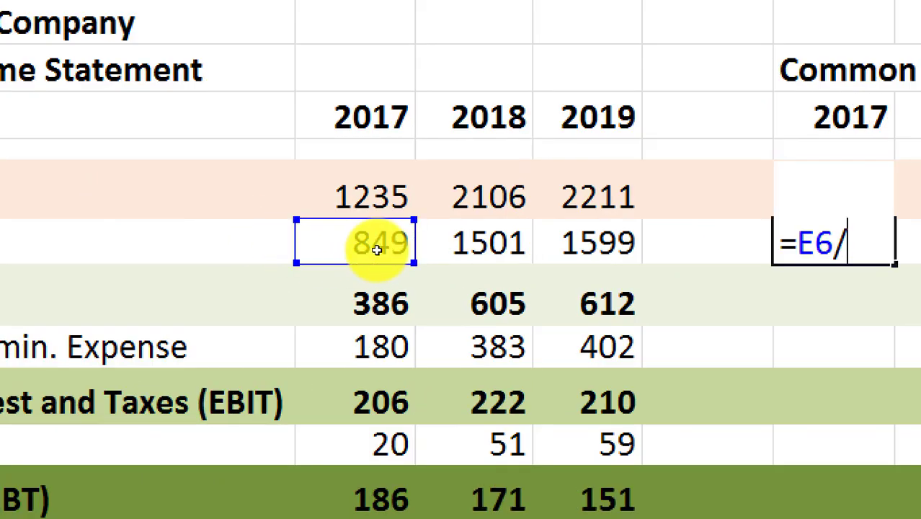
click(379, 209)
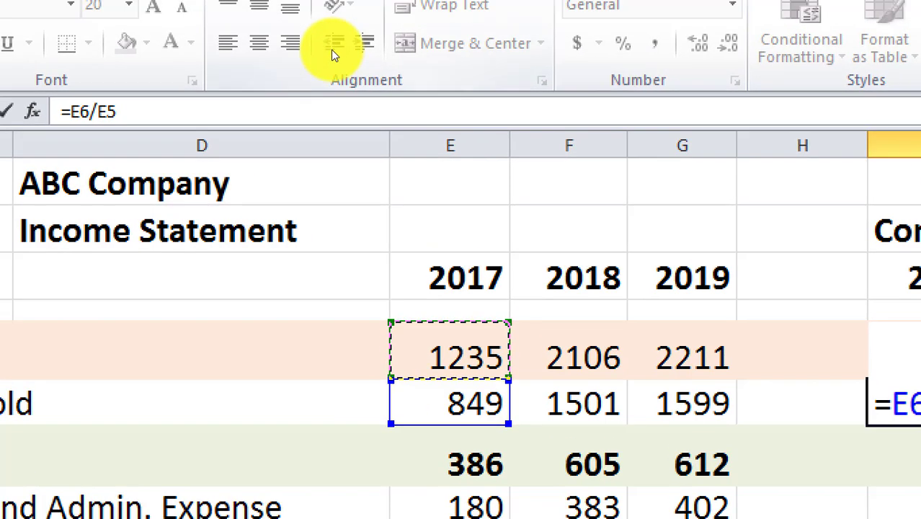
click(196, 99)
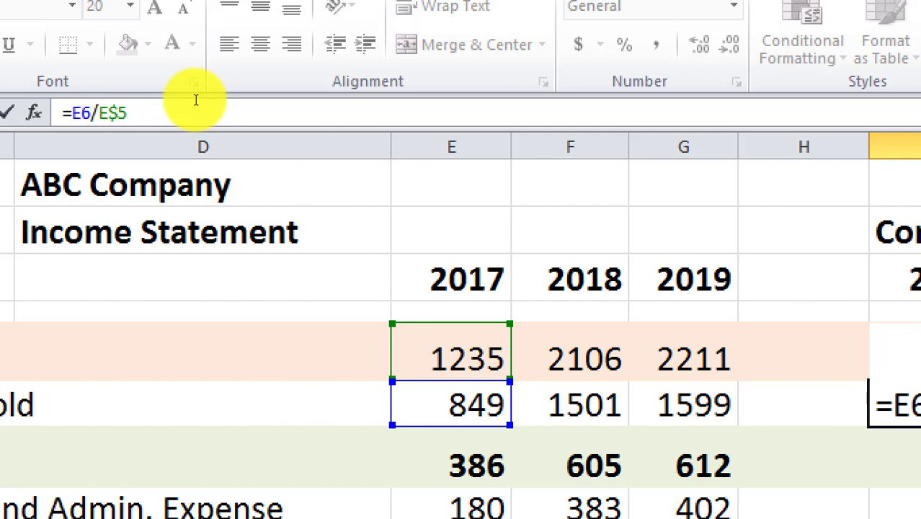
text($)
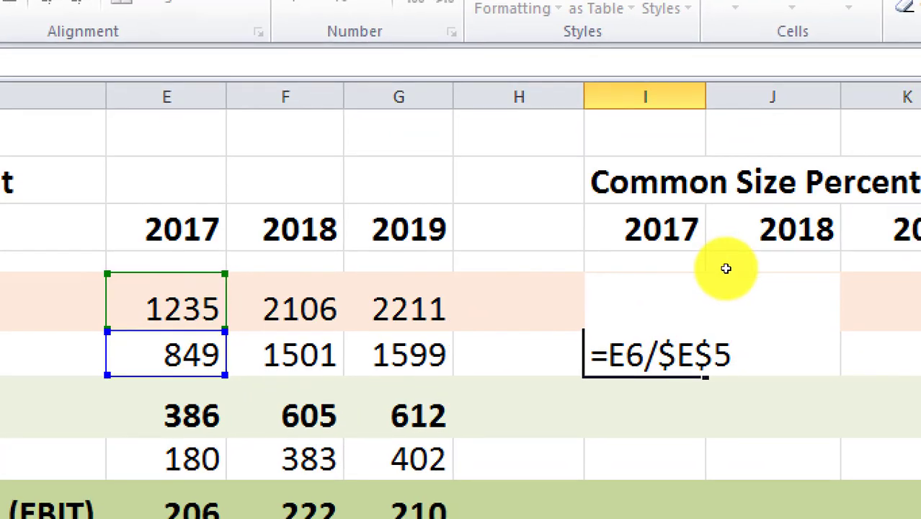
key(Return)
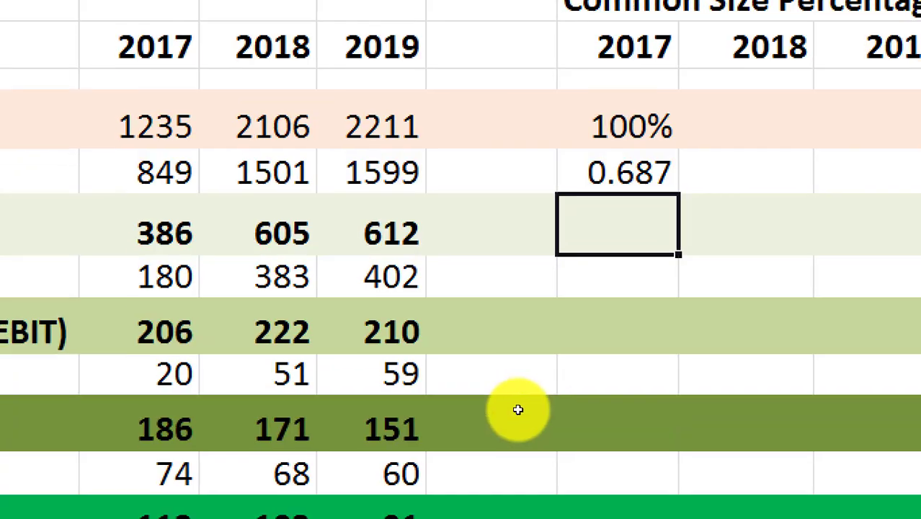
Format I6 as Percentage and fill its formula down to the Earnings After Tax row in I13
key(Up)
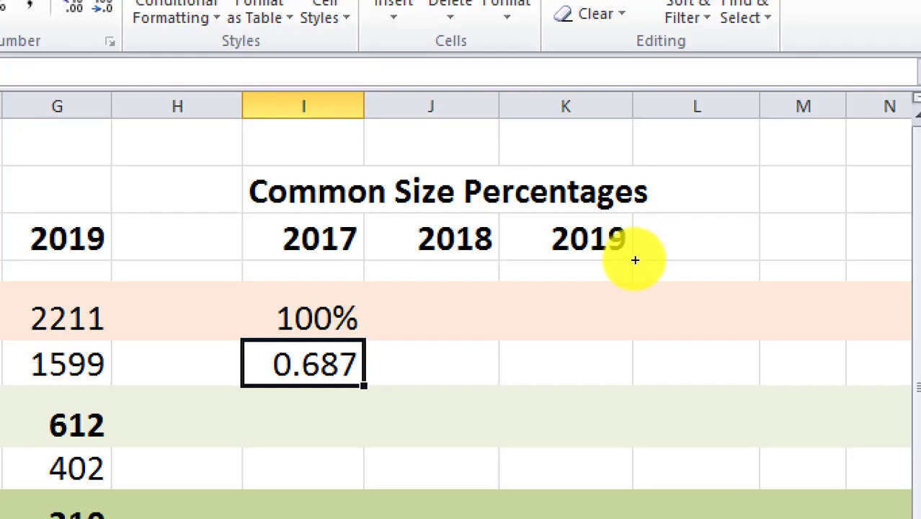
drag(635, 258, 638, 480)
drag(635, 382, 635, 511)
drag(635, 428, 635, 478)
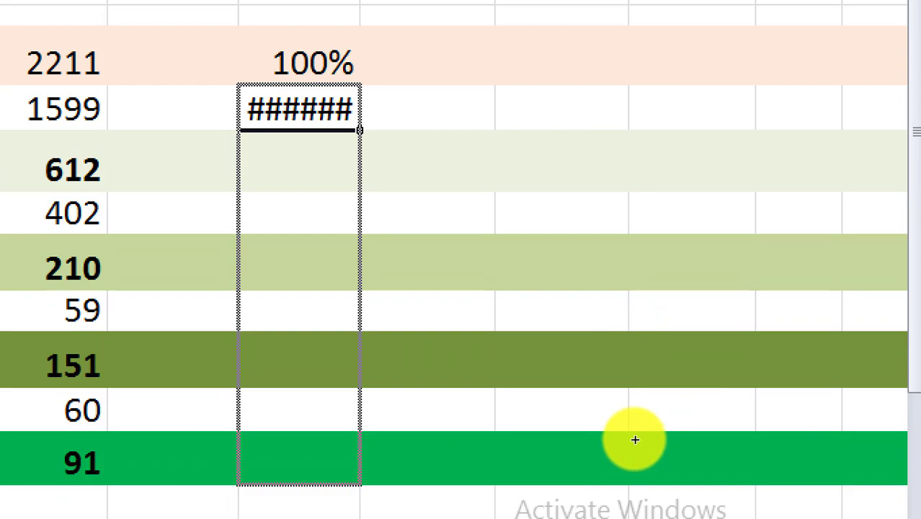
drag(635, 440, 636, 439)
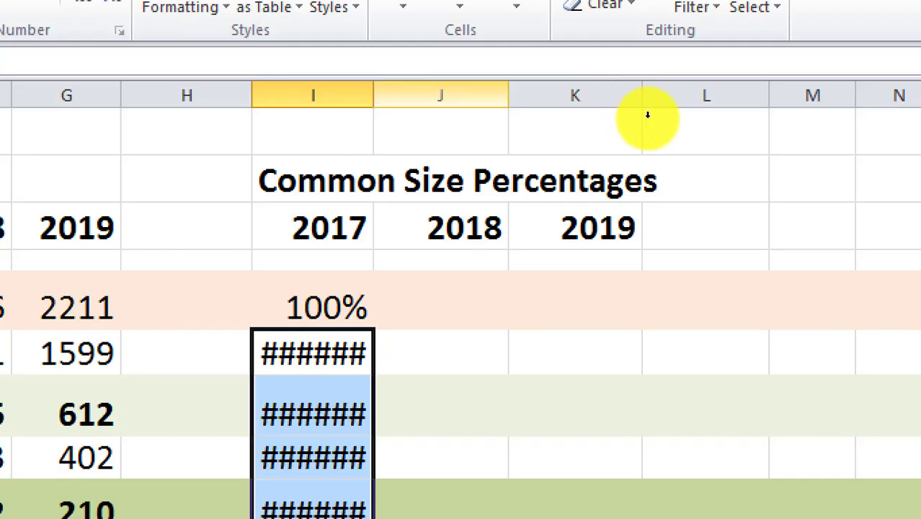
Return the screen magnification to 100% and widen column I just enough for the 2017 percentages to fit
click(734, 309)
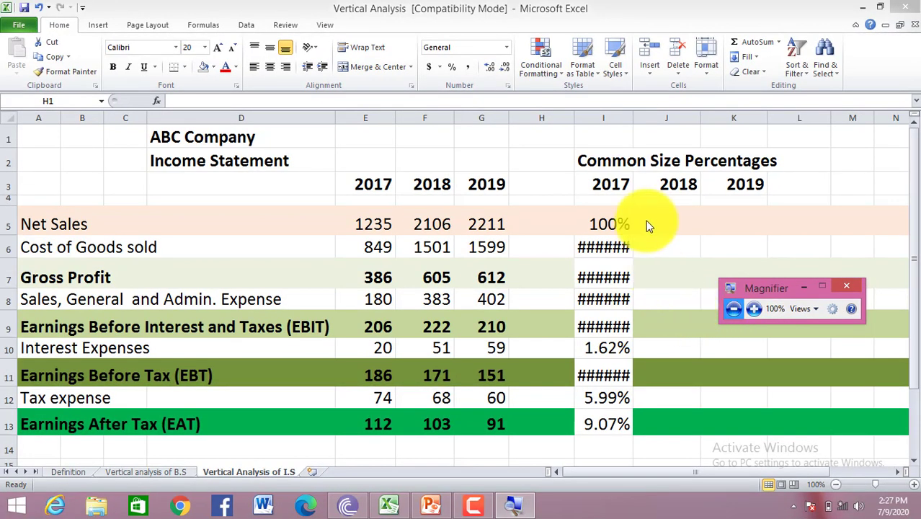
double_click(633, 117)
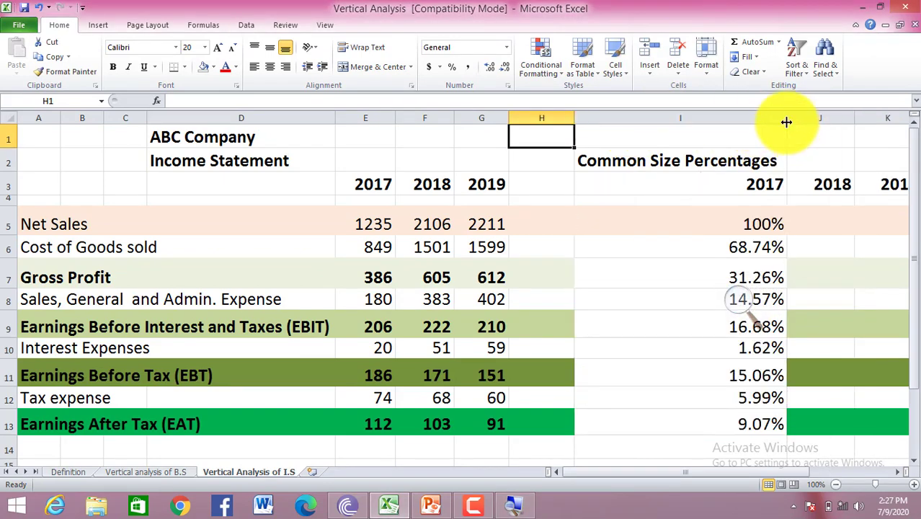
drag(787, 123, 656, 139)
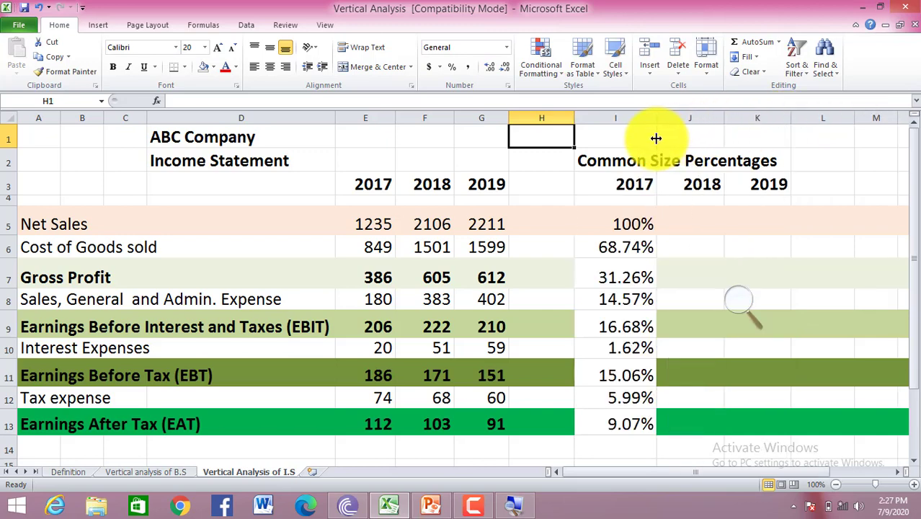
Enter 100% in J5 as the 2018 common-size percentage for Net Sales
click(707, 228)
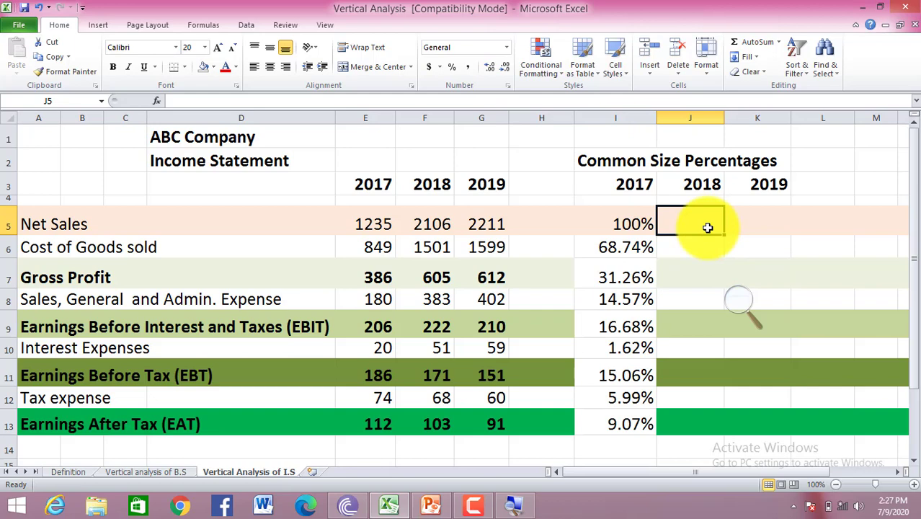
text(100)
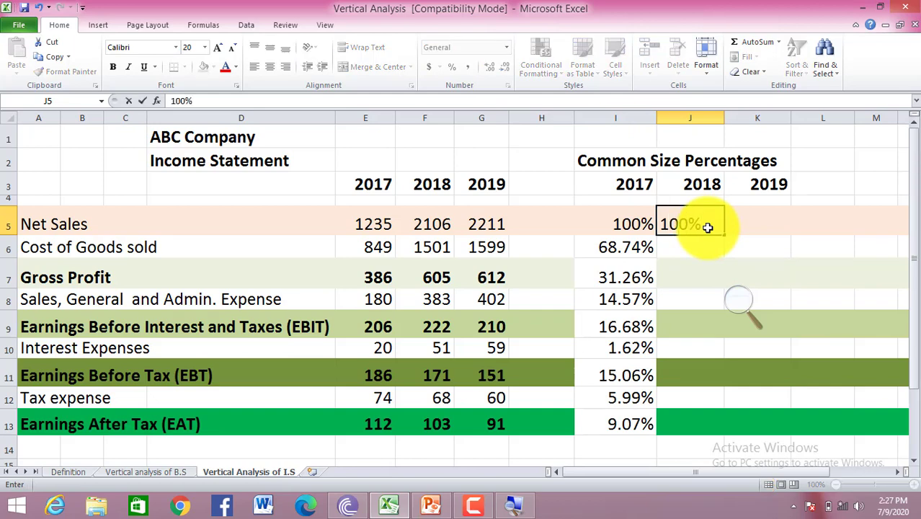
key(Return)
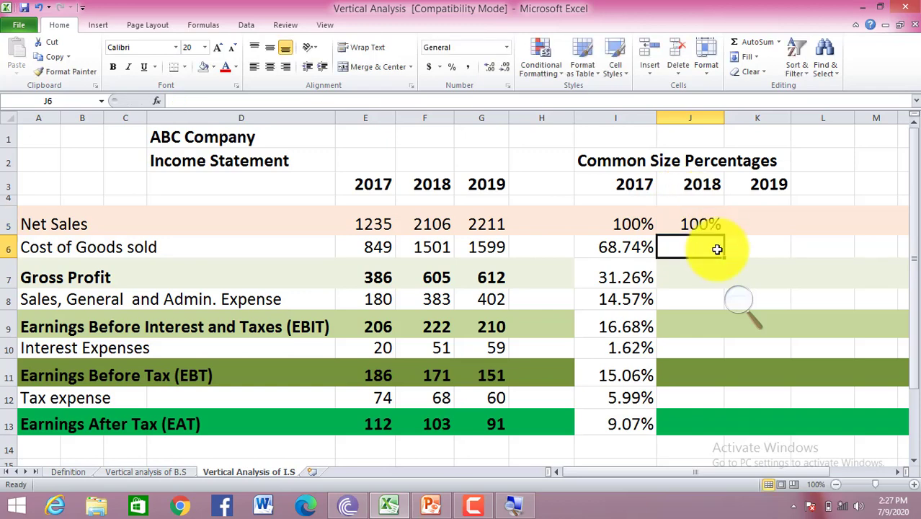
Calculate the 2018 common-size figure for Cost of Goods sold in J6 with =F6/$F$5
text(=)
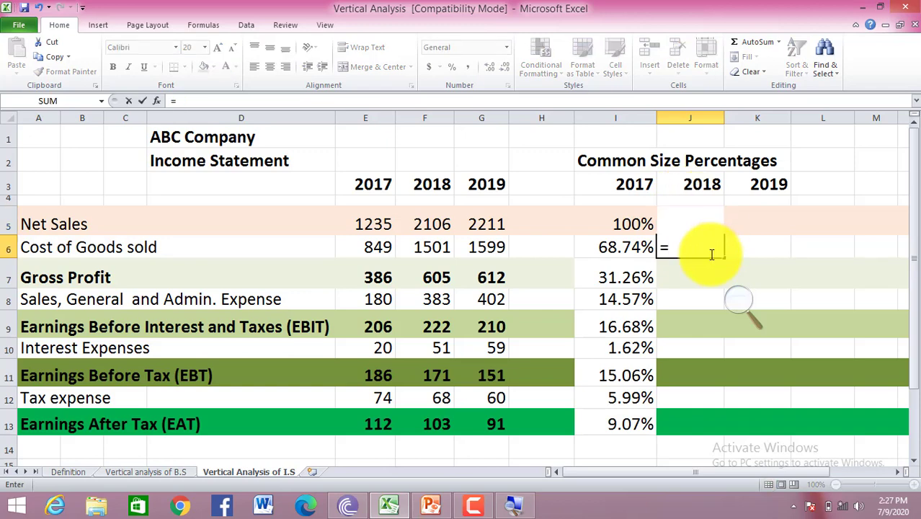
click(426, 243)
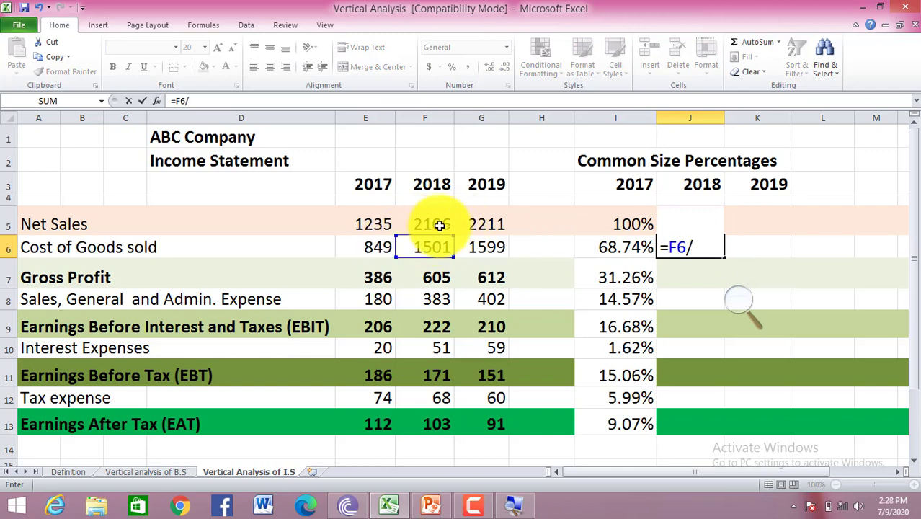
click(440, 225)
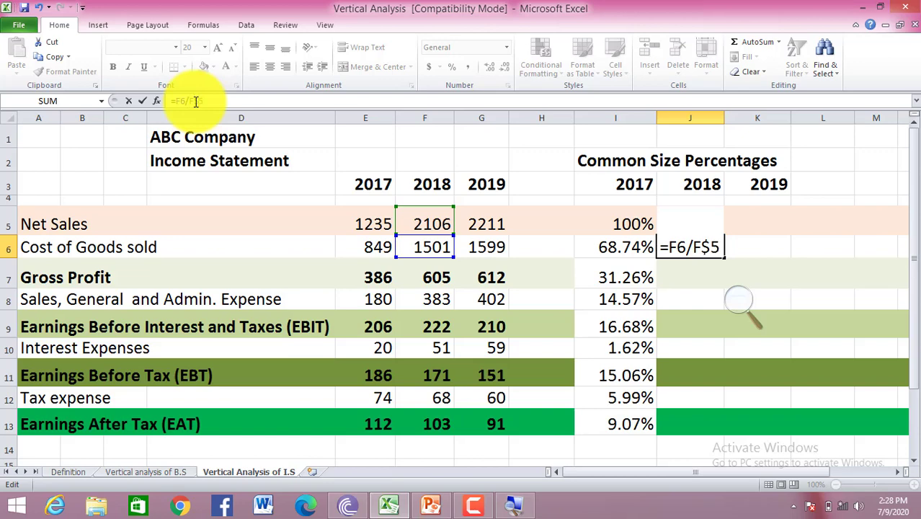
click(196, 101)
text($)
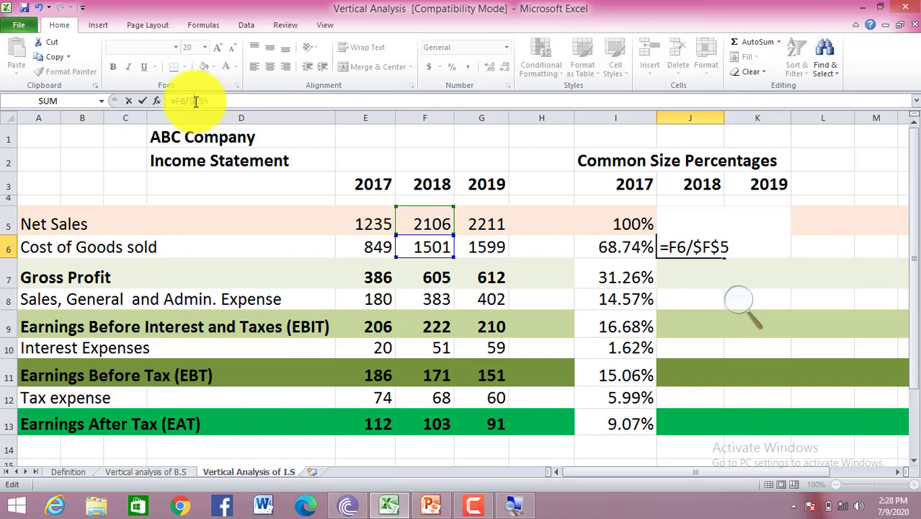
key(Return)
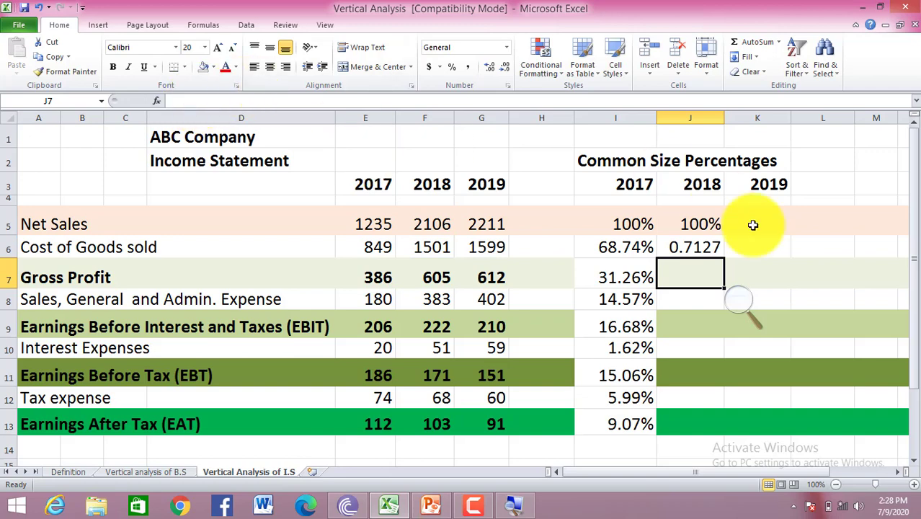
Format J6 as Percentage and fill its formula down to the Earnings After Tax row in J13
click(709, 240)
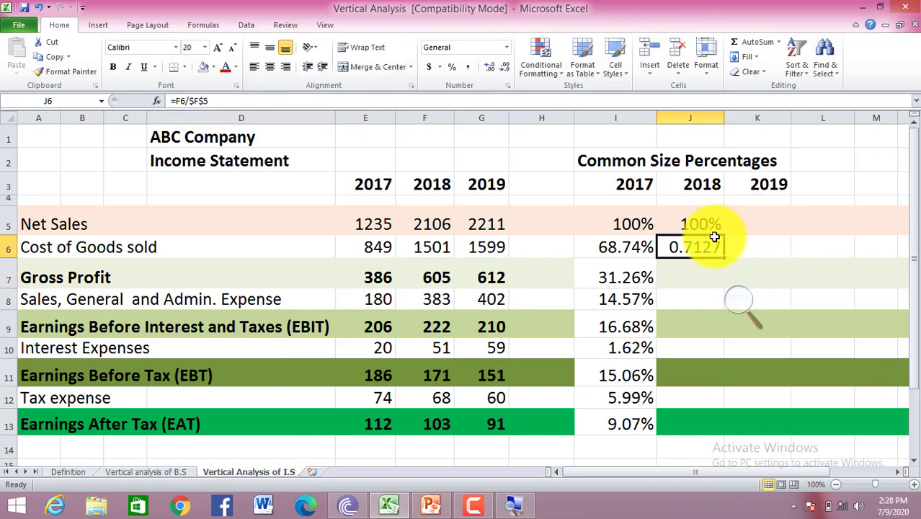
click(505, 49)
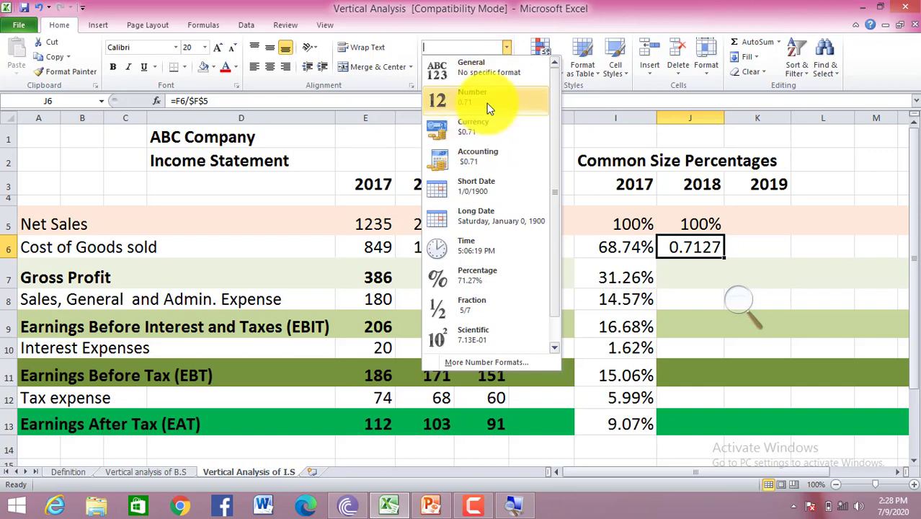
click(476, 275)
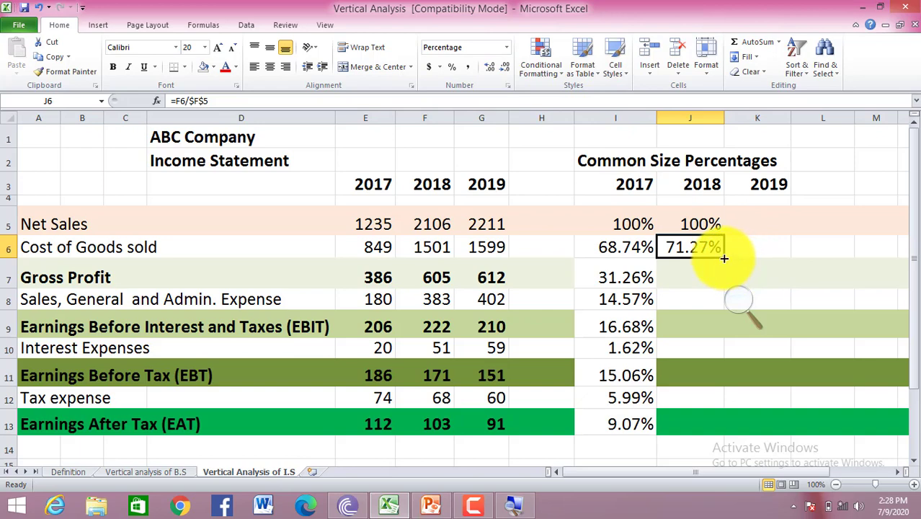
drag(723, 259, 728, 425)
Enter 100% in K5 as the 2019 common-size percentage for Net Sales
click(773, 228)
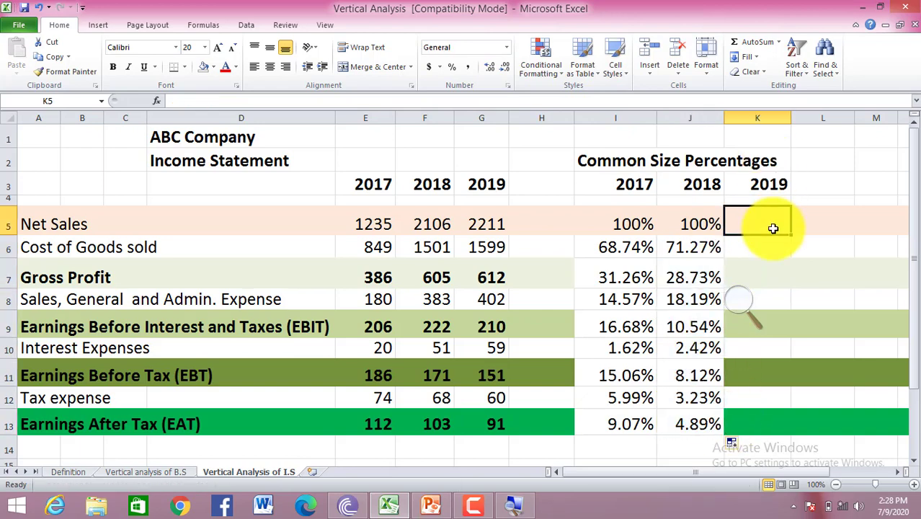
text(100)
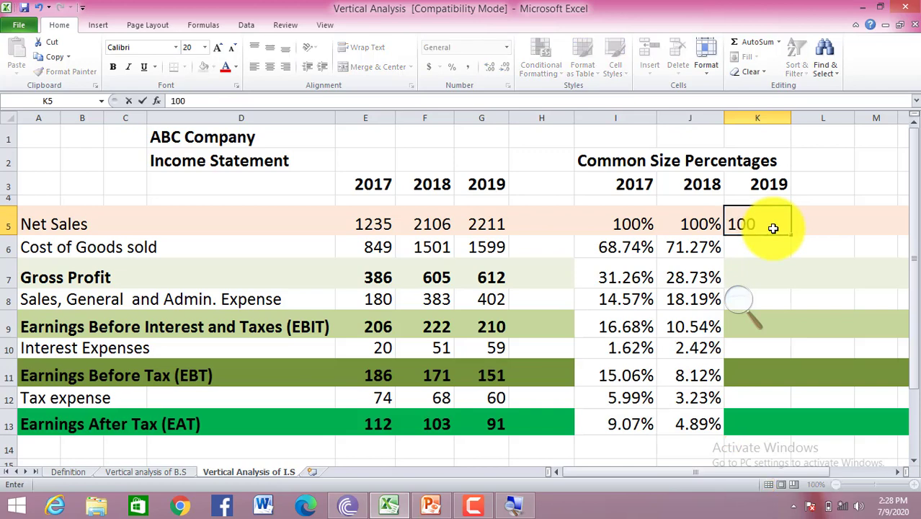
text(%)
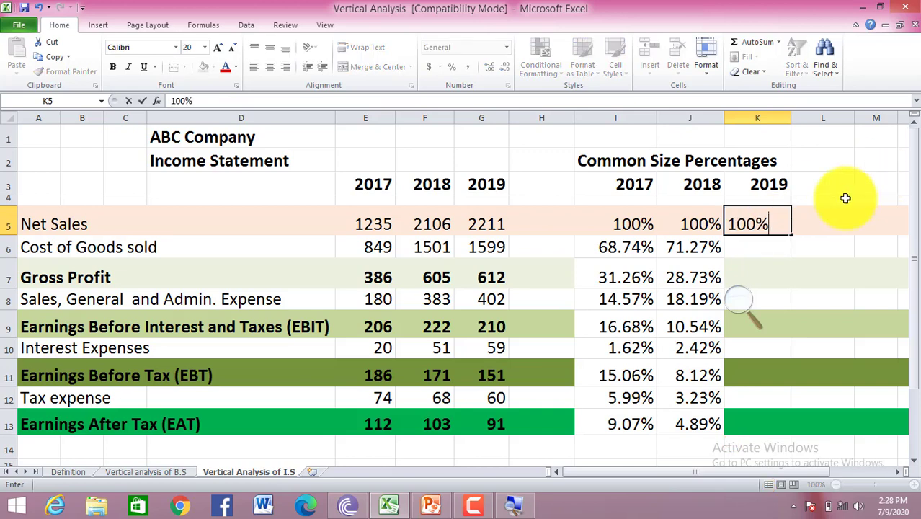
click(784, 240)
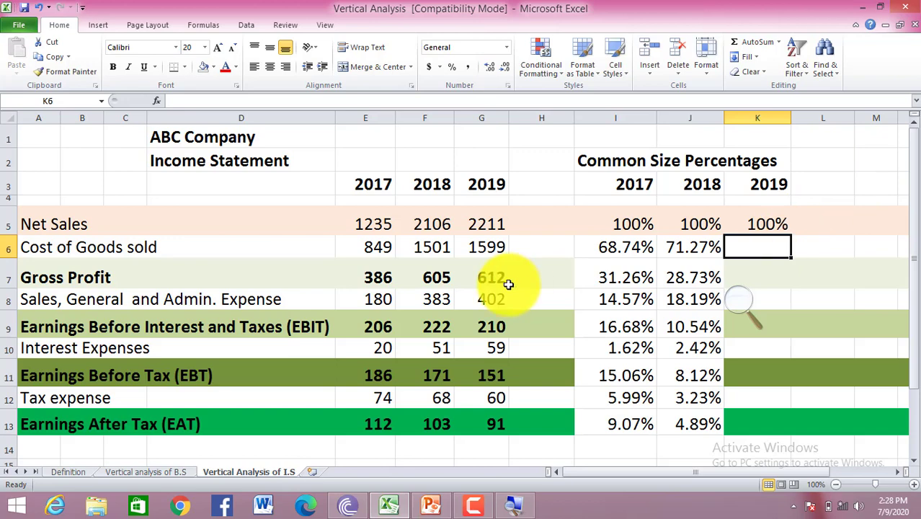
Calculate the 2019 common-size figure for Cost of Goods sold in K6 with =G6/$G$5
text(=)
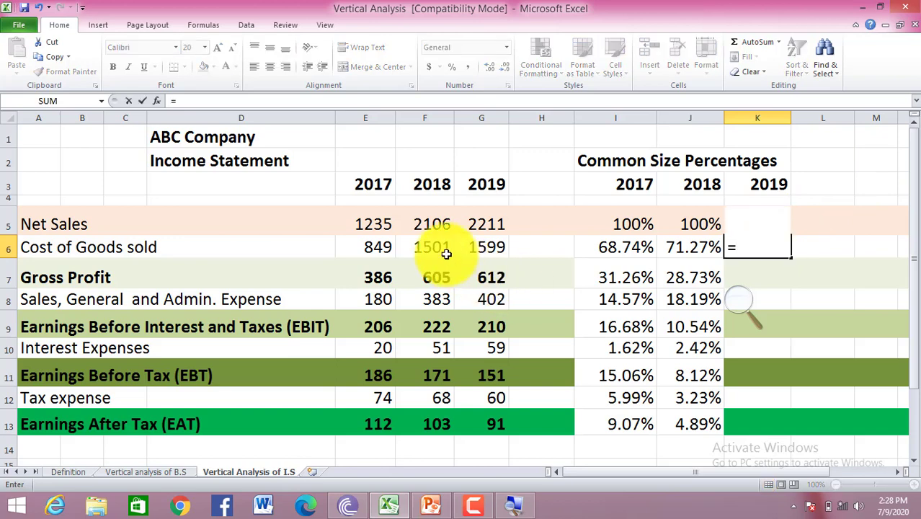
click(500, 246)
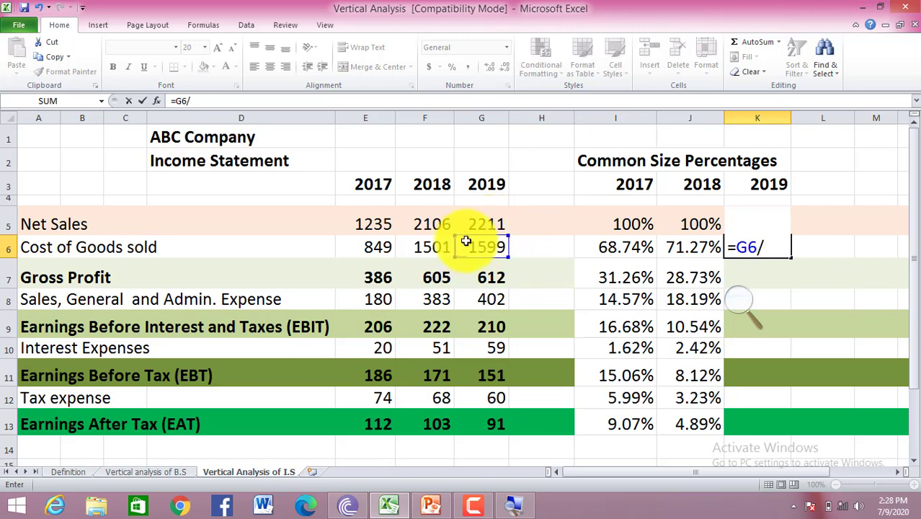
click(490, 225)
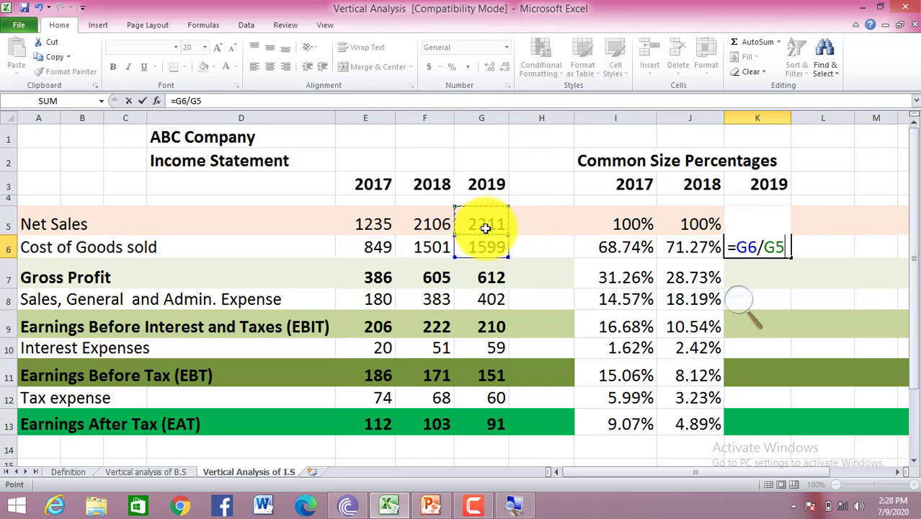
click(196, 100)
text($)
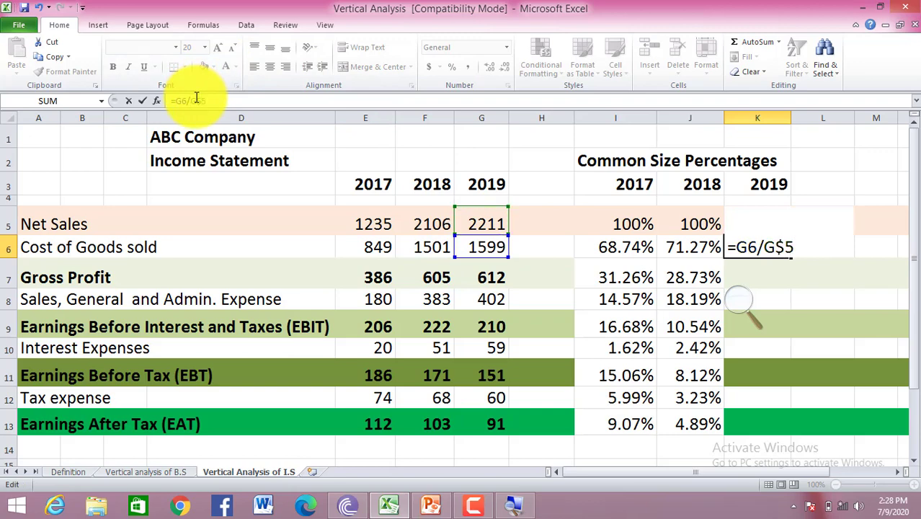
key(Left)
key(Left)
text($)
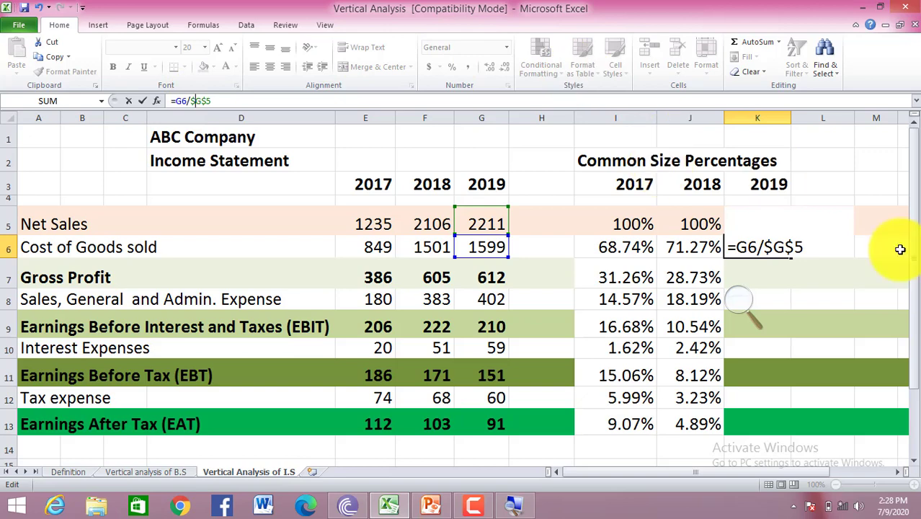
key(Return)
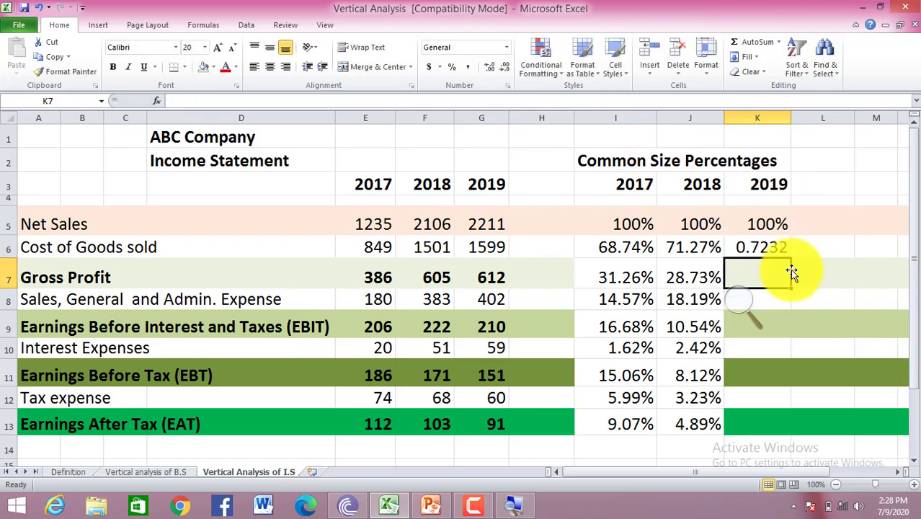
Format K6 as Percentage and fill its formula down to the Earnings After Tax row in K13
click(781, 229)
click(775, 245)
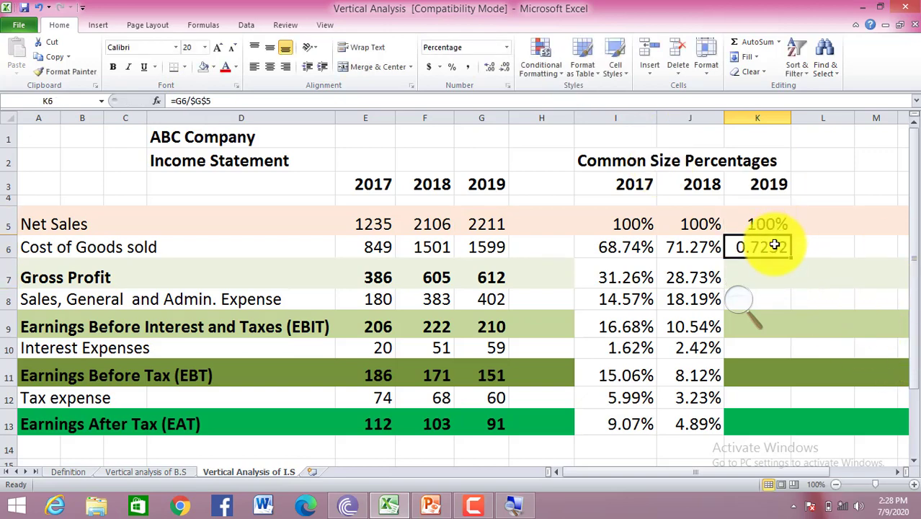
click(488, 55)
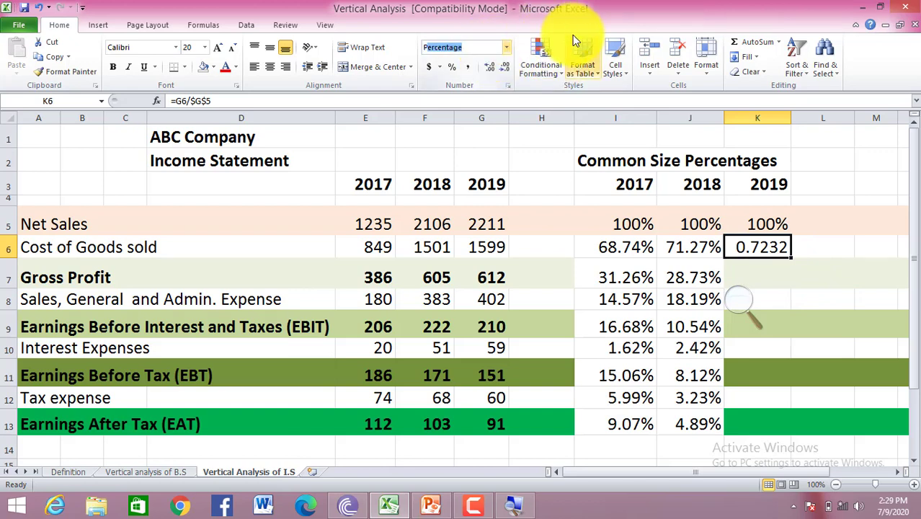
key(Return)
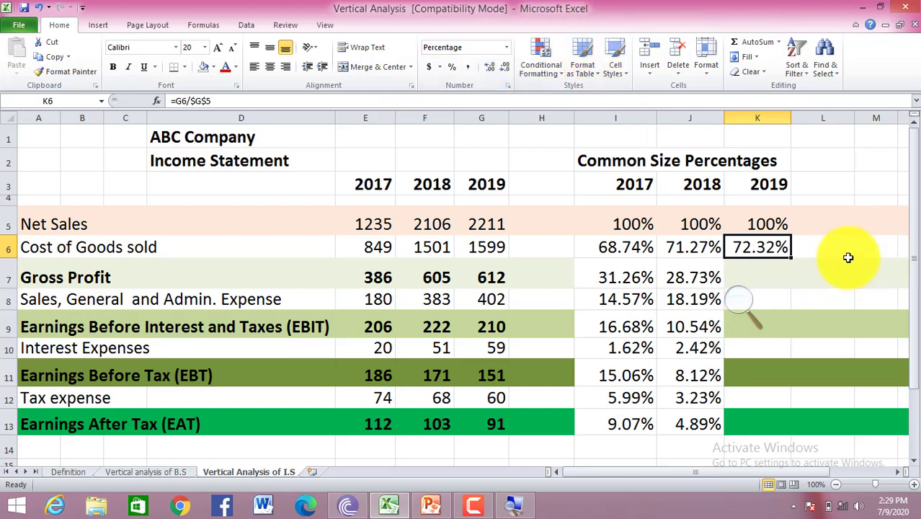
drag(791, 257, 788, 428)
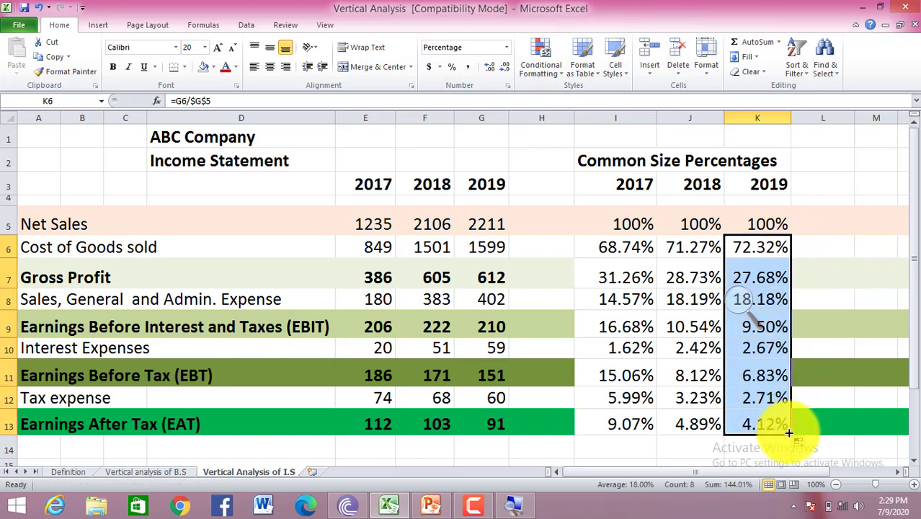
click(591, 460)
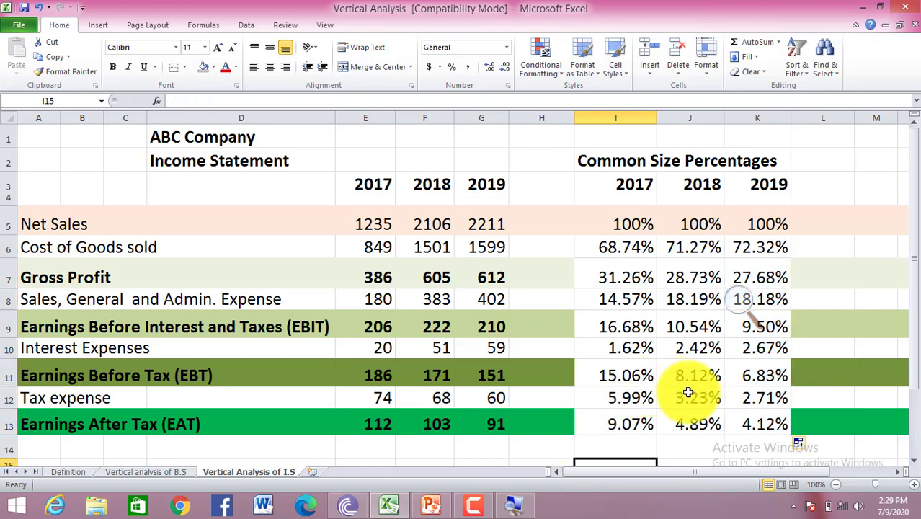
Minimize the Magnifier window that covers the 2019 common-size percentages
click(746, 306)
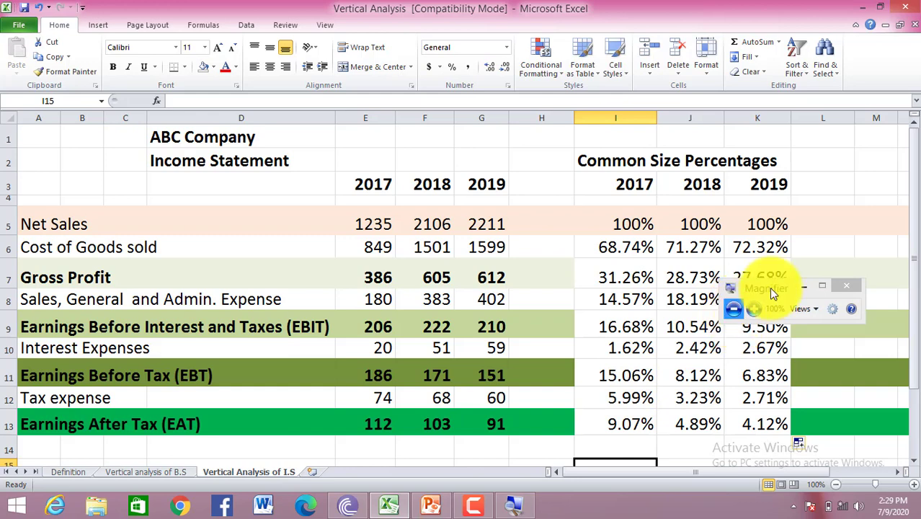
click(806, 287)
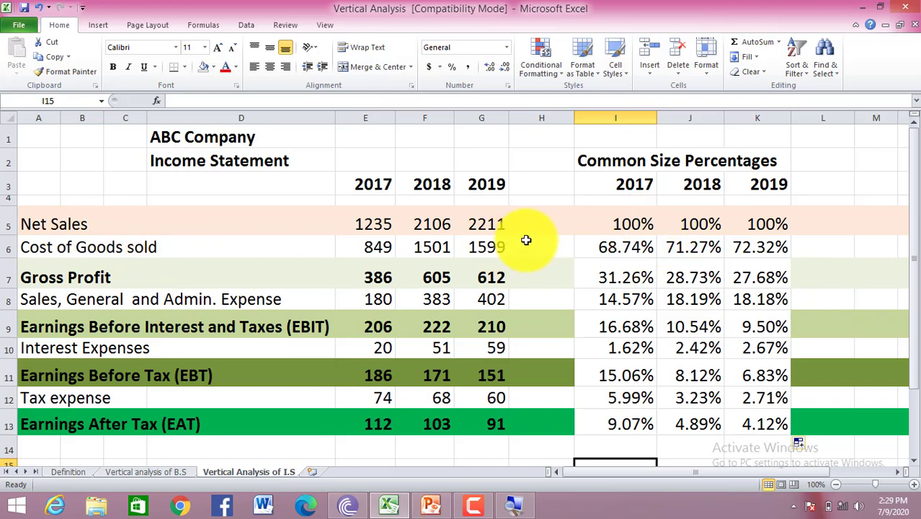
Compare the Cost of Goods sold and Gross Profit percentages across 2017, 2018 and 2019 against the Net Sales base
click(628, 220)
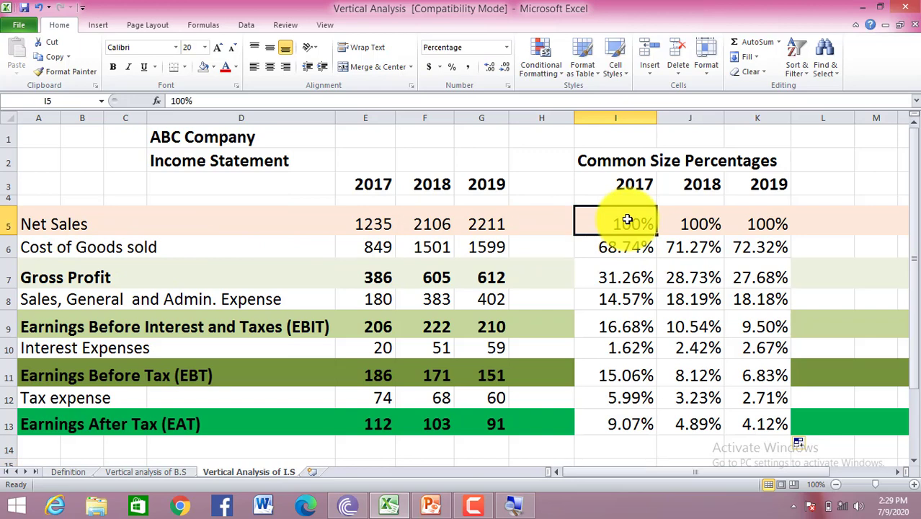
click(632, 247)
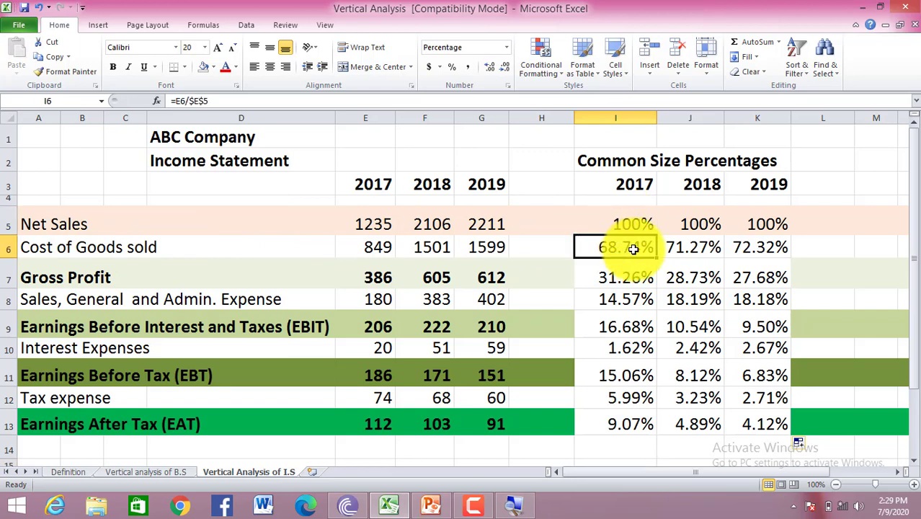
click(637, 280)
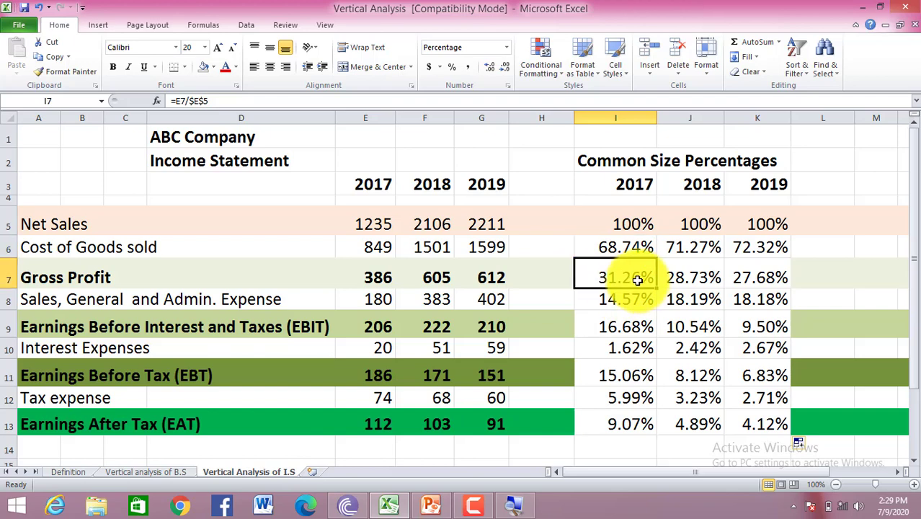
click(707, 285)
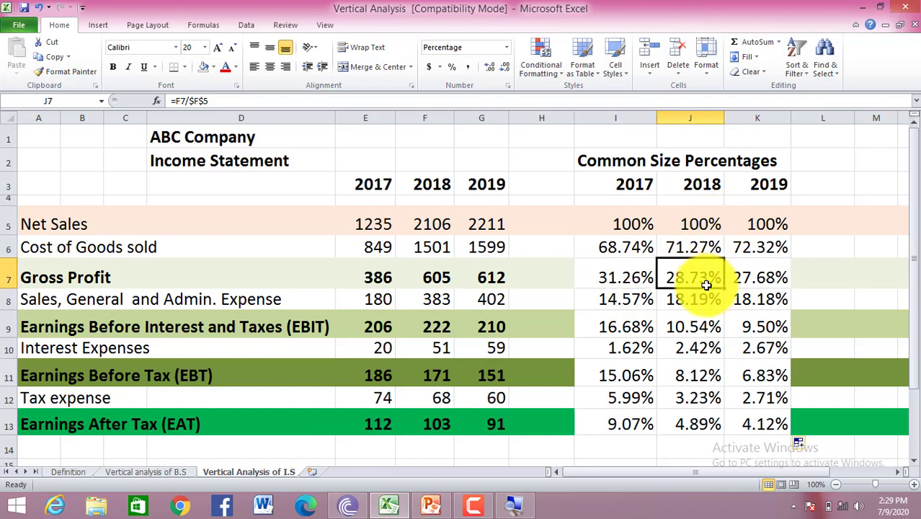
click(704, 215)
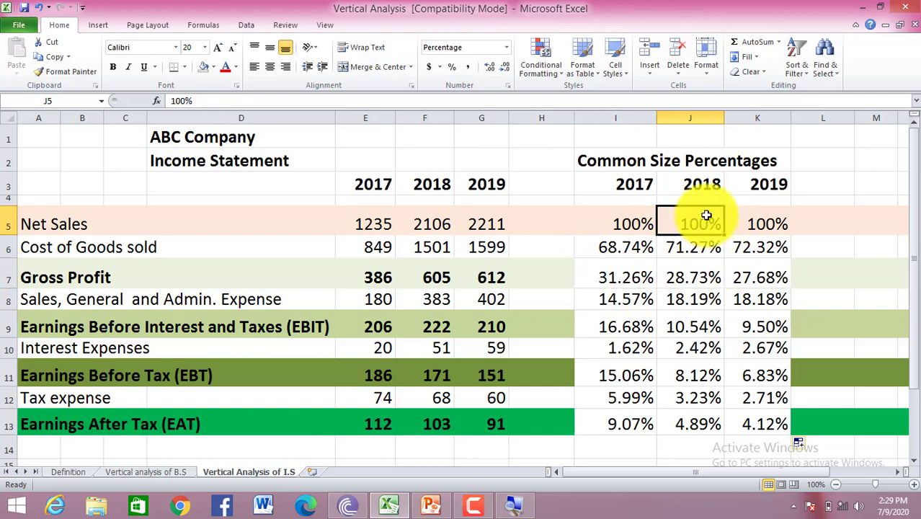
click(699, 276)
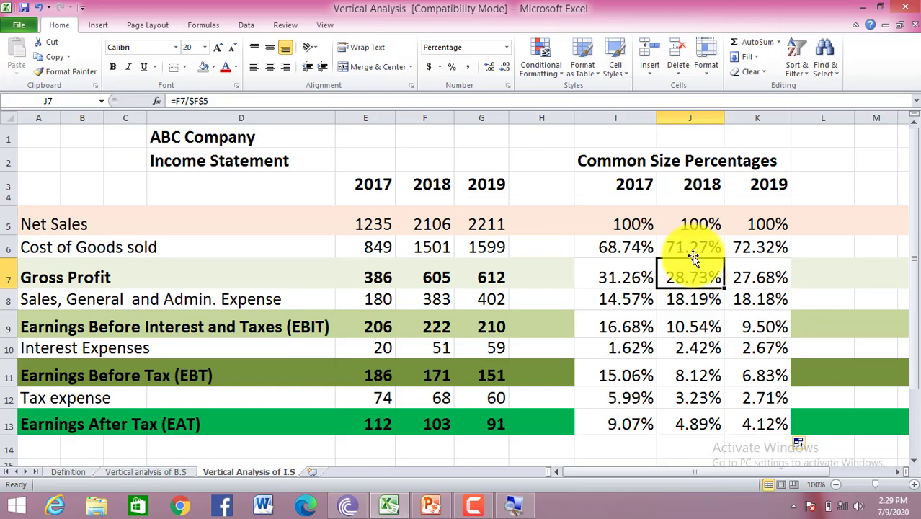
click(640, 247)
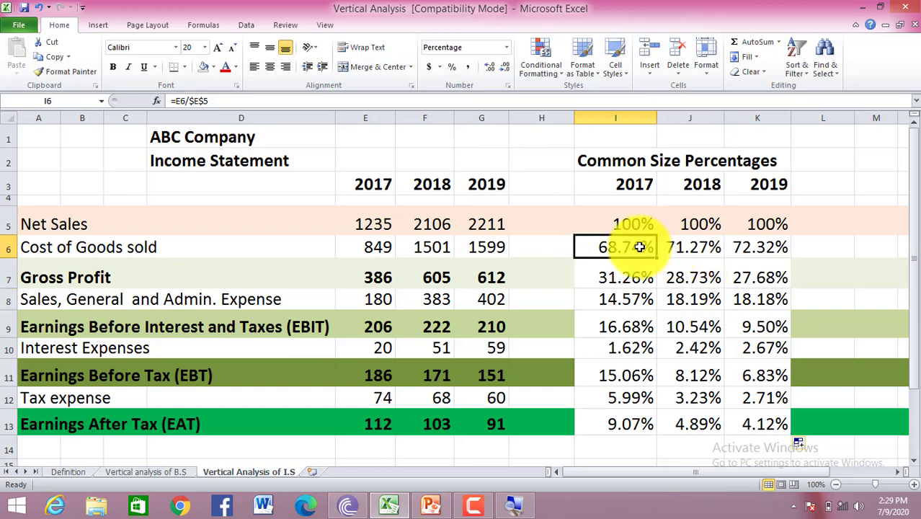
click(678, 247)
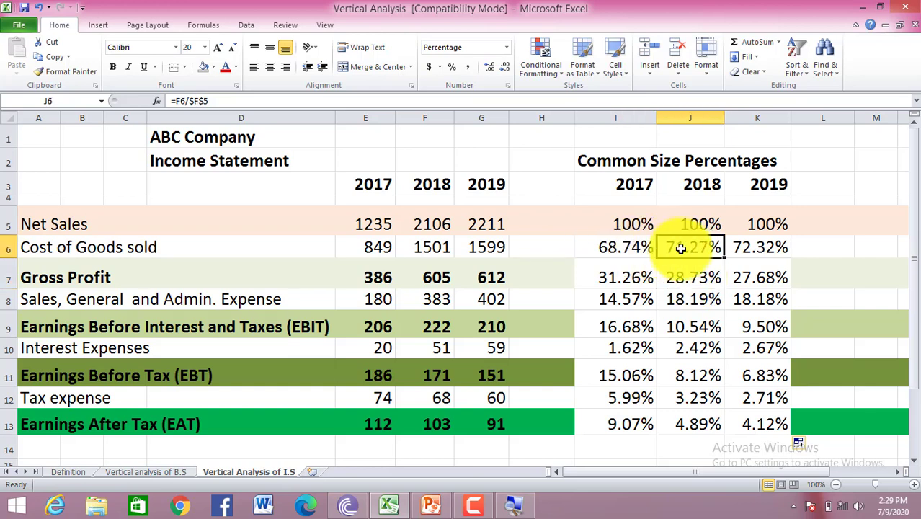
click(705, 276)
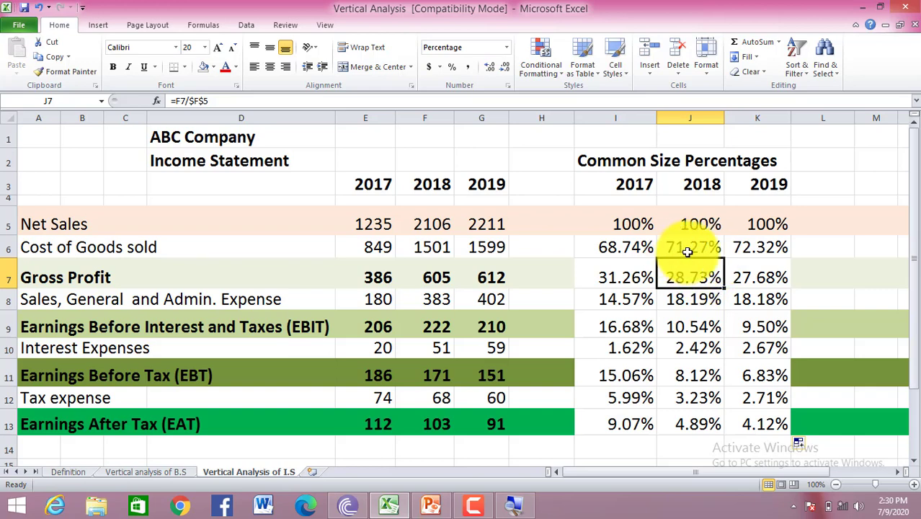
click(706, 249)
click(704, 273)
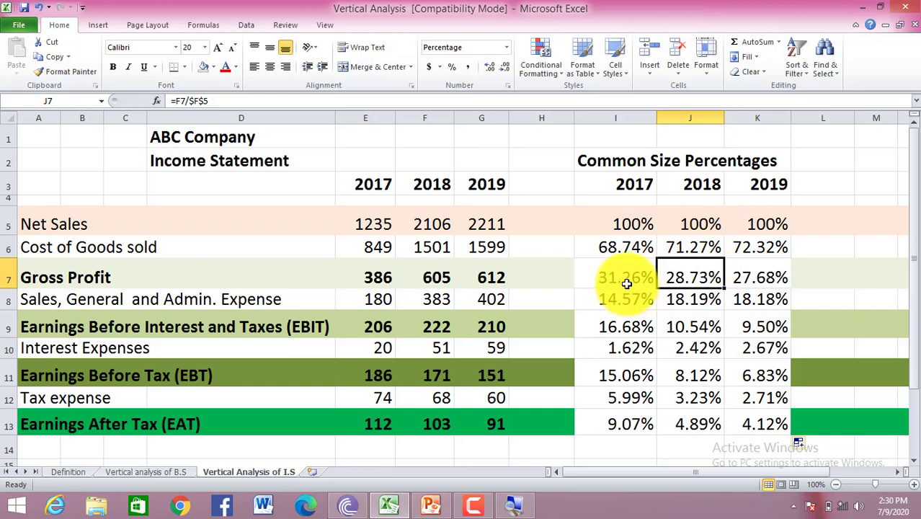
click(763, 275)
click(763, 247)
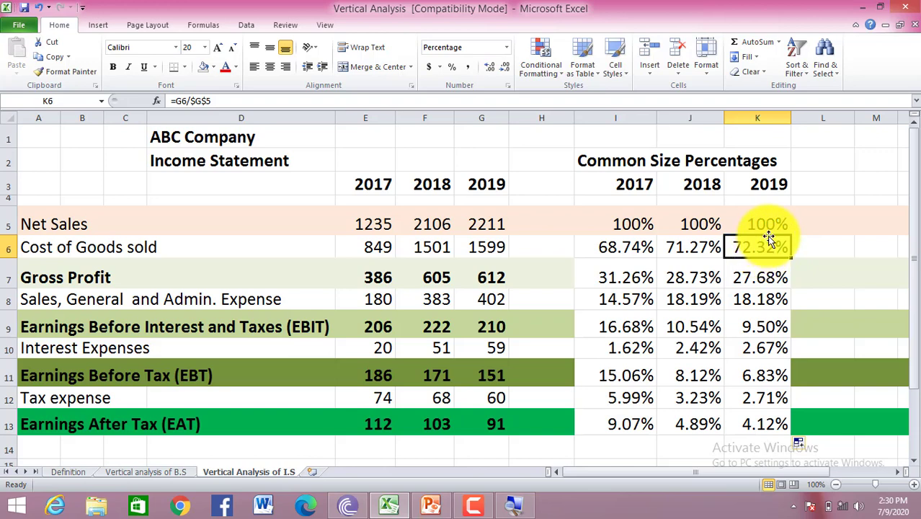
click(758, 275)
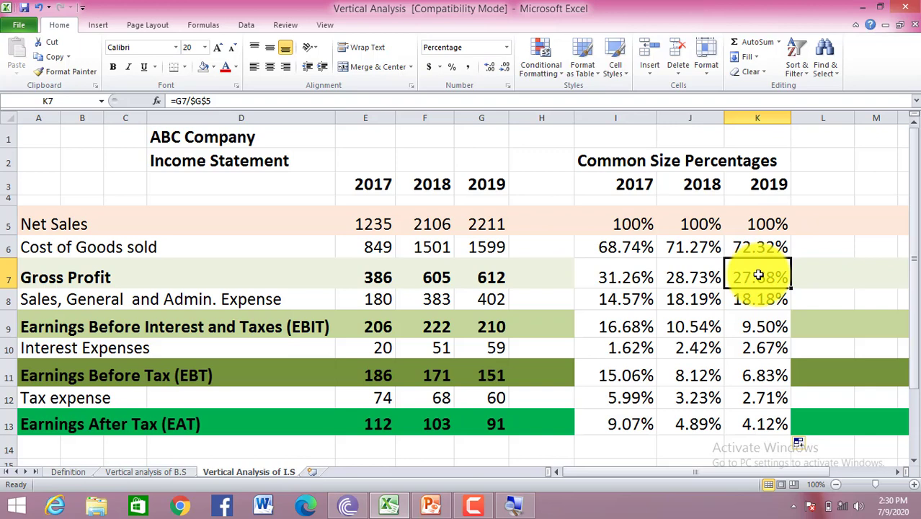
Compare the Earnings After Tax common-size percentages in row 13 across 2017, 2018 and 2019
click(645, 423)
click(693, 423)
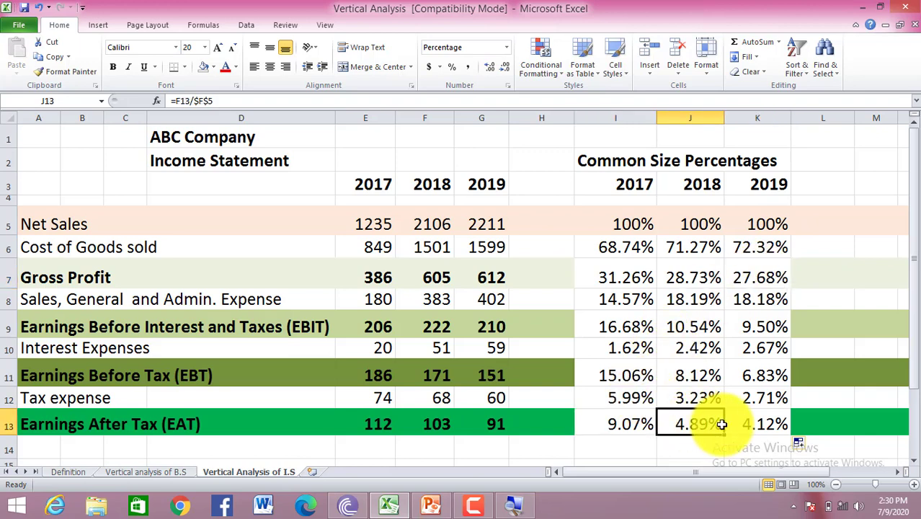
click(638, 424)
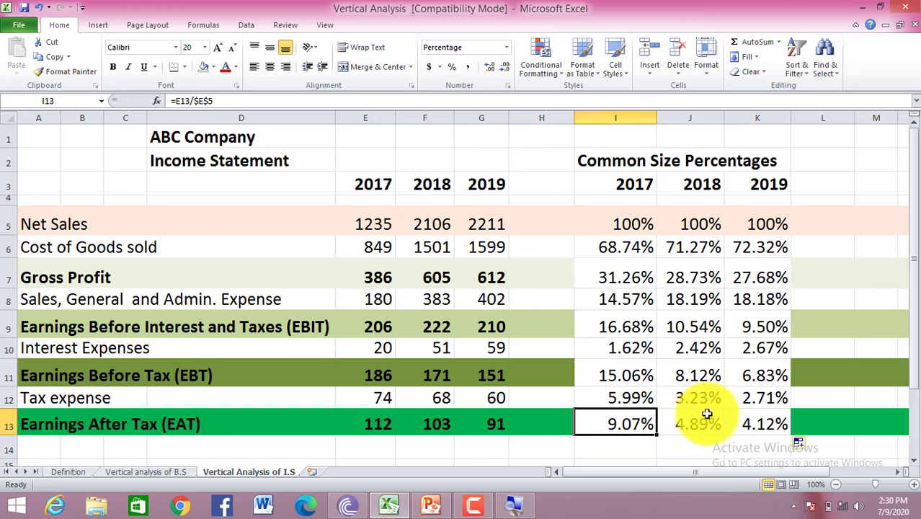
click(784, 423)
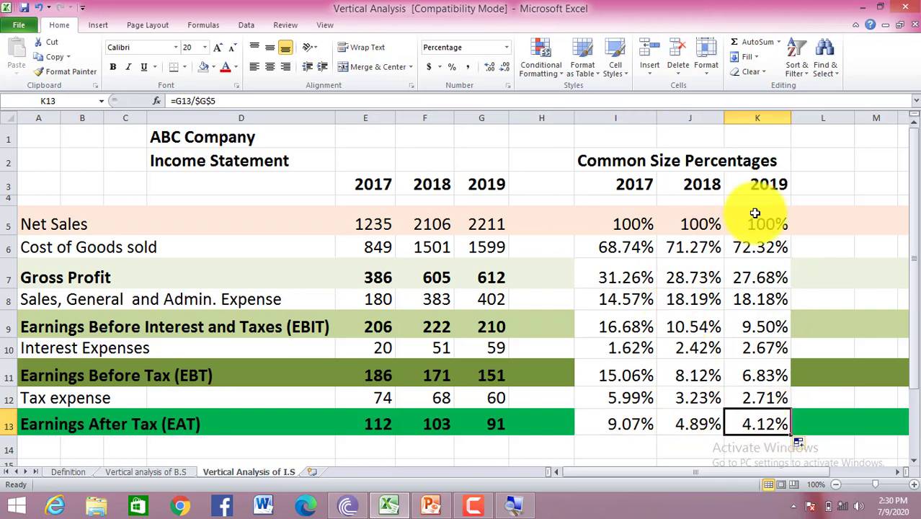